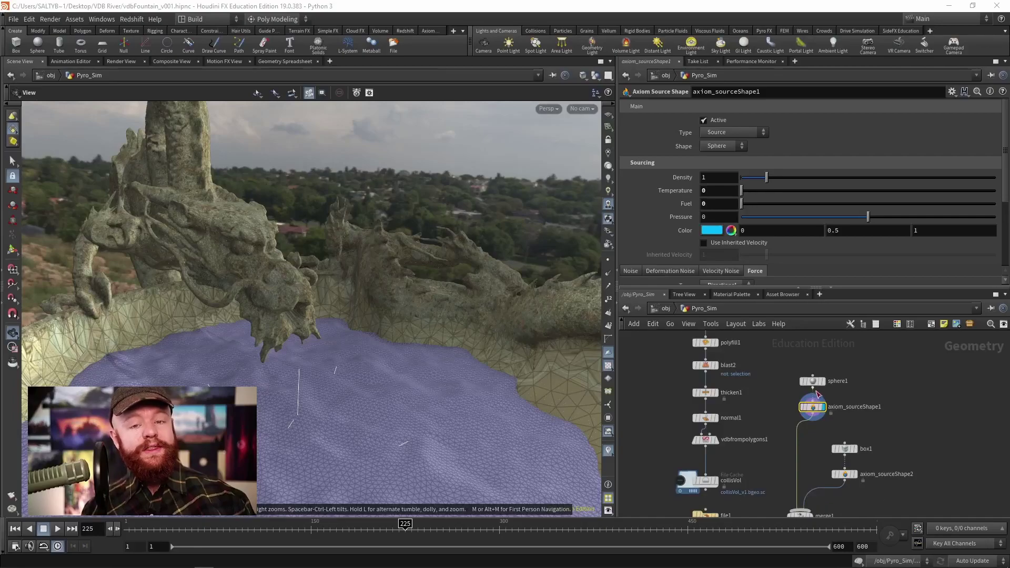
Select the volume rasterize node and orbit to view the dragon head from below.
scroll(796, 352, "down", 2)
left_click(903, 440)
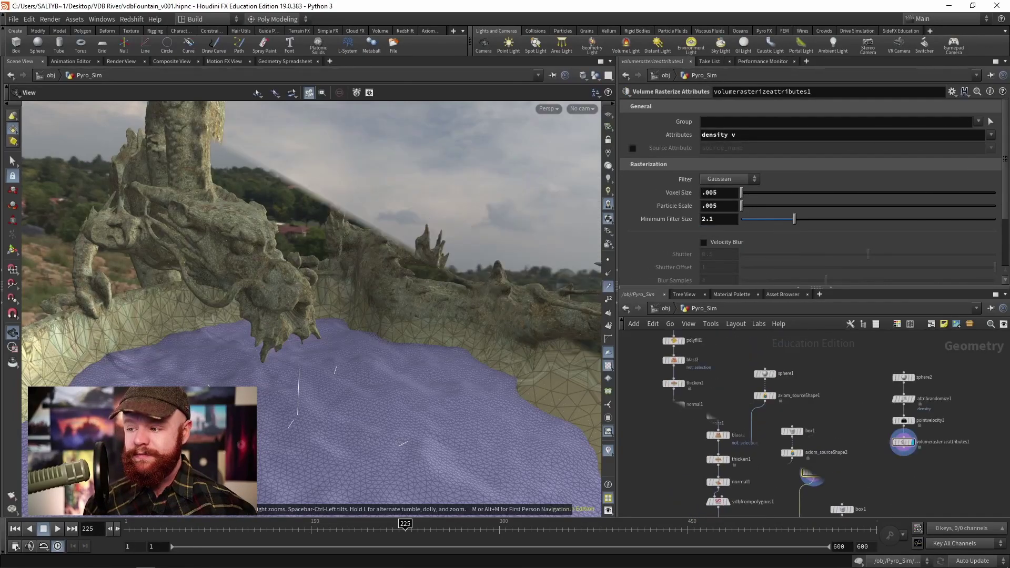
scroll(264, 332, "up", 3)
left_click_drag(265, 332, 318, 338)
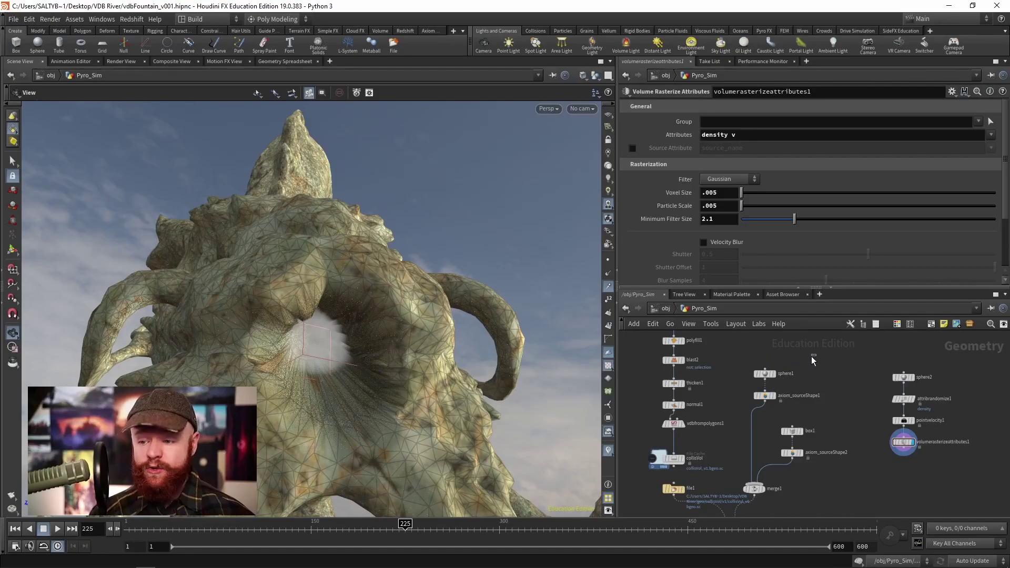
Display sphere1, then axiom_sourceShape1 with its magnitude-5 force along 2.2, -1.34, 1.
left_click(772, 374)
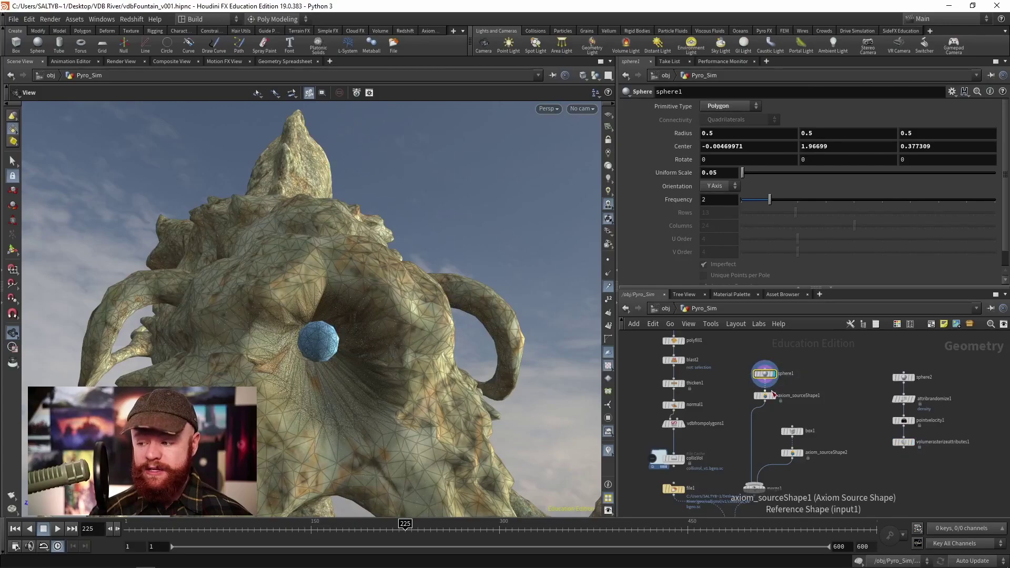
left_click(774, 396)
left_click(763, 395)
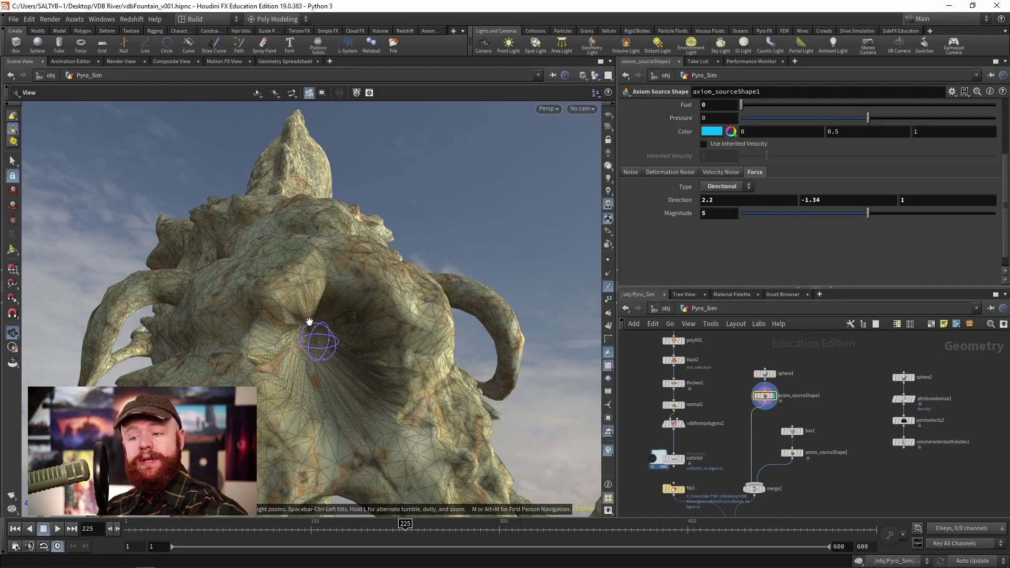
Display sphere2, inspect attribrandomize1, then display pointvelocity1's velocity of 2.2, -1.34, 1.
scroll(869, 375, "up", 5)
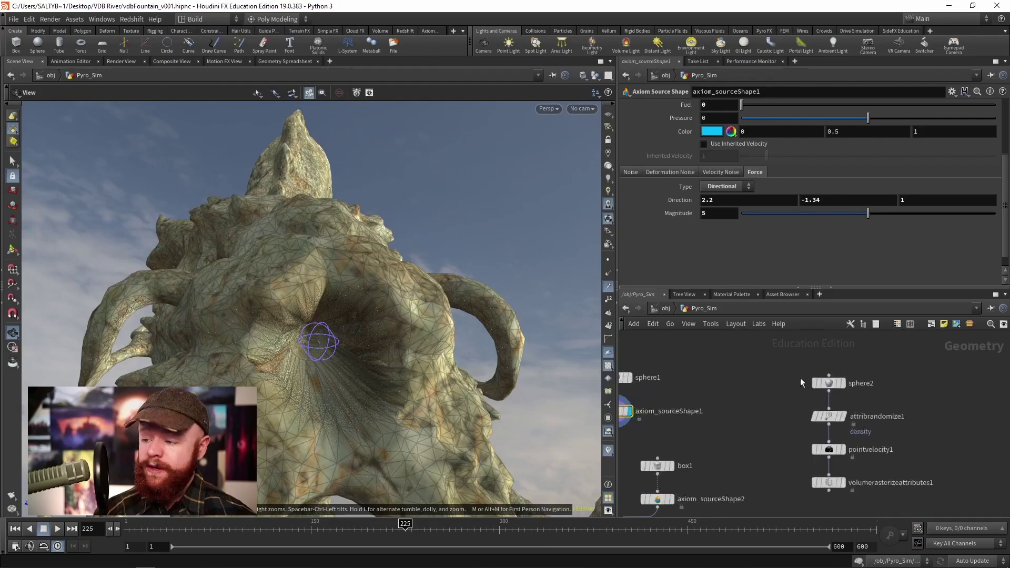
left_click(811, 386)
left_click(795, 386)
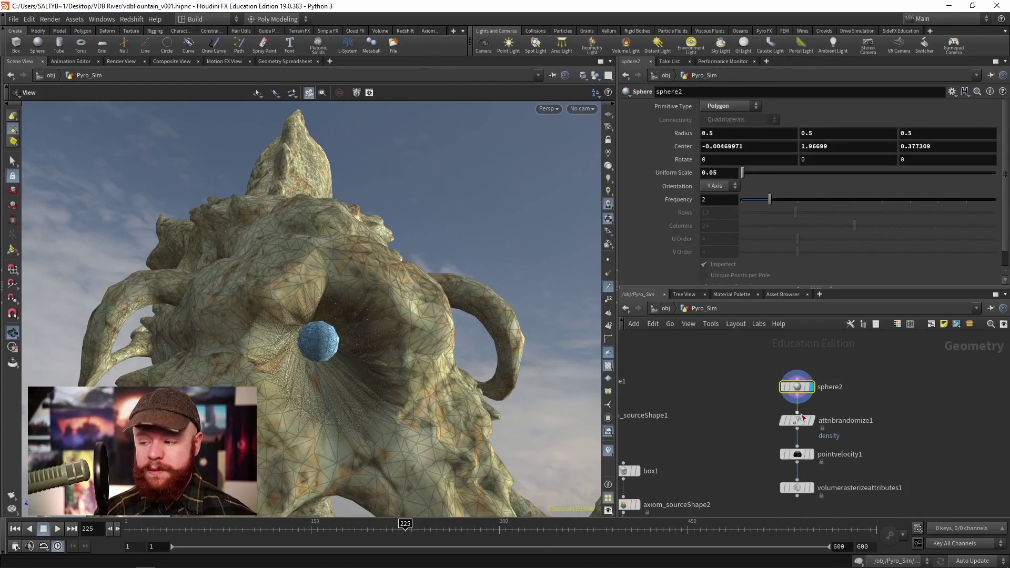
left_click(808, 420)
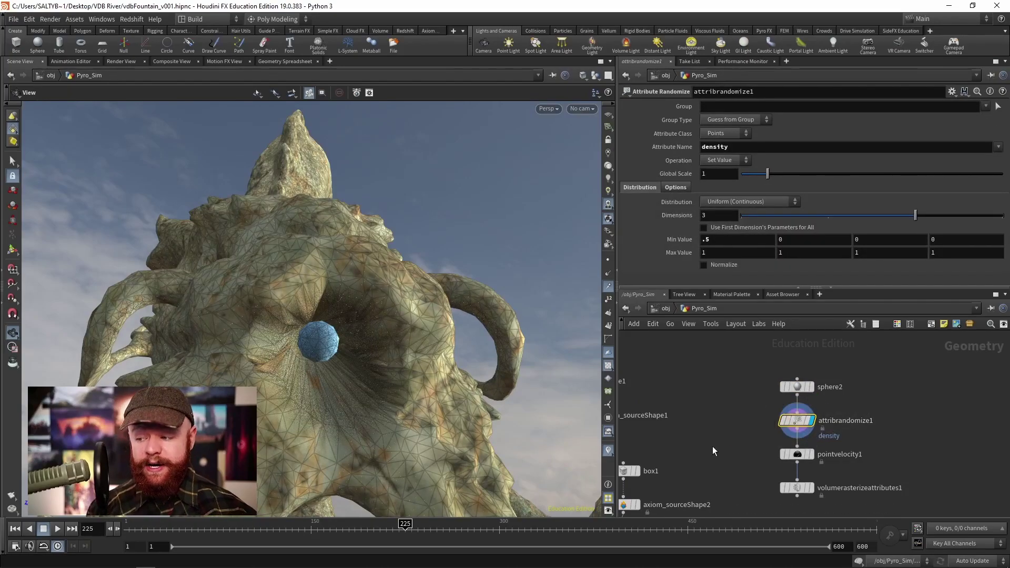
left_click(797, 453)
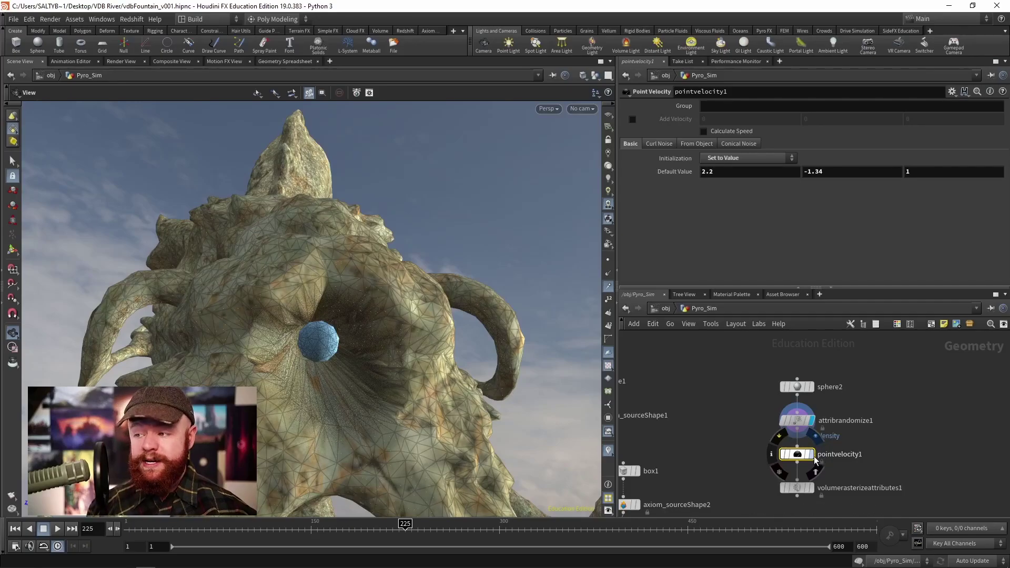
left_click(810, 454)
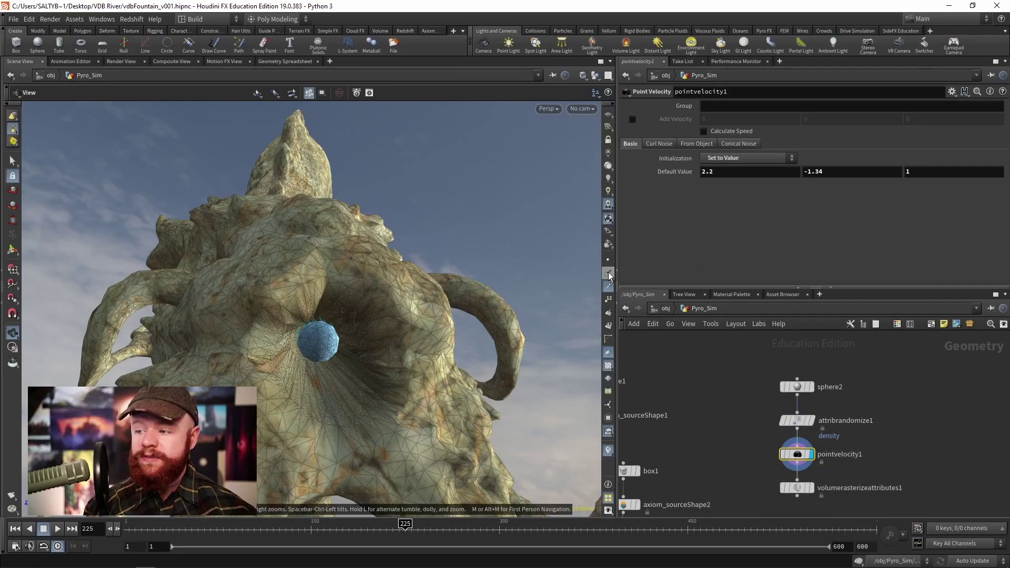
Hide other objects and orbit around the sphere to see its velocity lines.
scroll(328, 337, "up", 2)
scroll(329, 337, "up", 8)
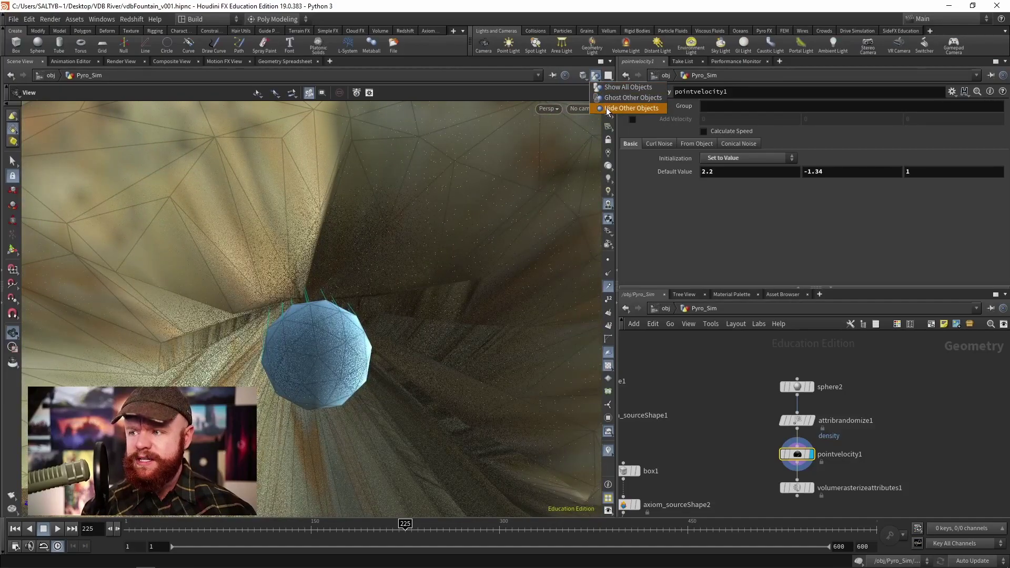
left_click(594, 93)
left_click_drag(401, 225, 342, 379)
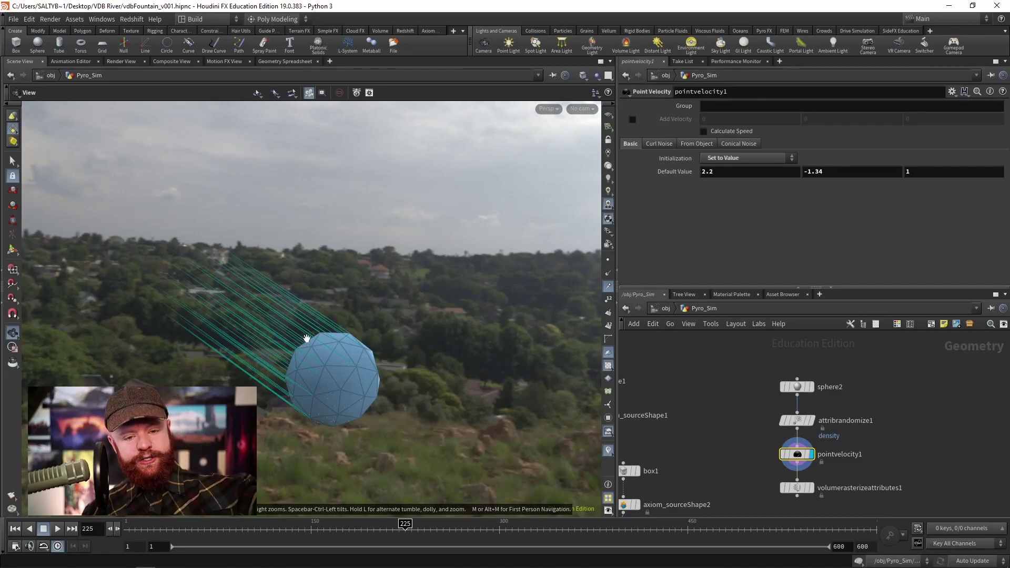
Look through a viewport camera and pull back to the whole dragon fountain.
left_click(591, 116)
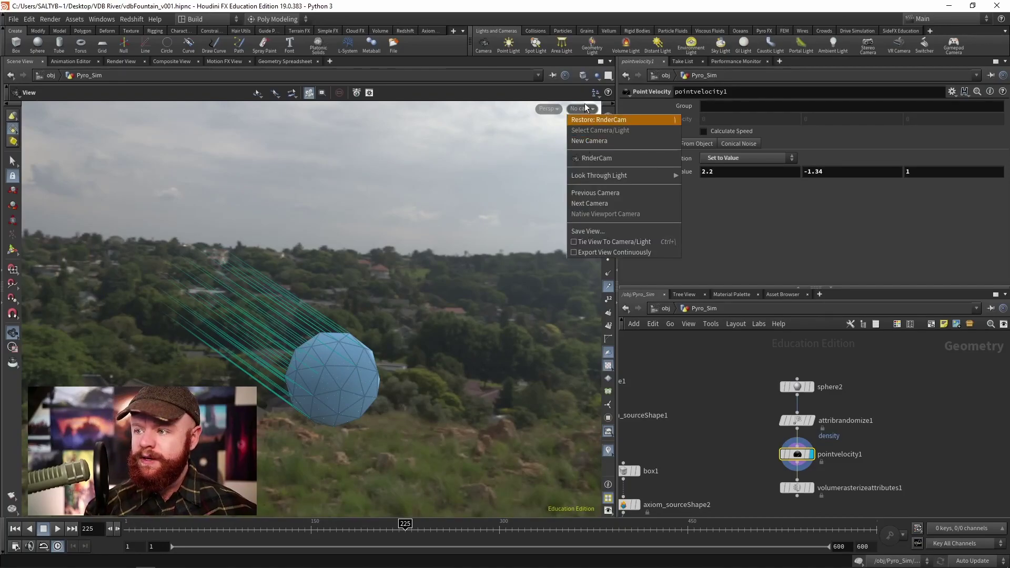
left_click(605, 103)
left_click_drag(397, 315, 305, 299)
middle_click_drag(752, 414, 820, 406)
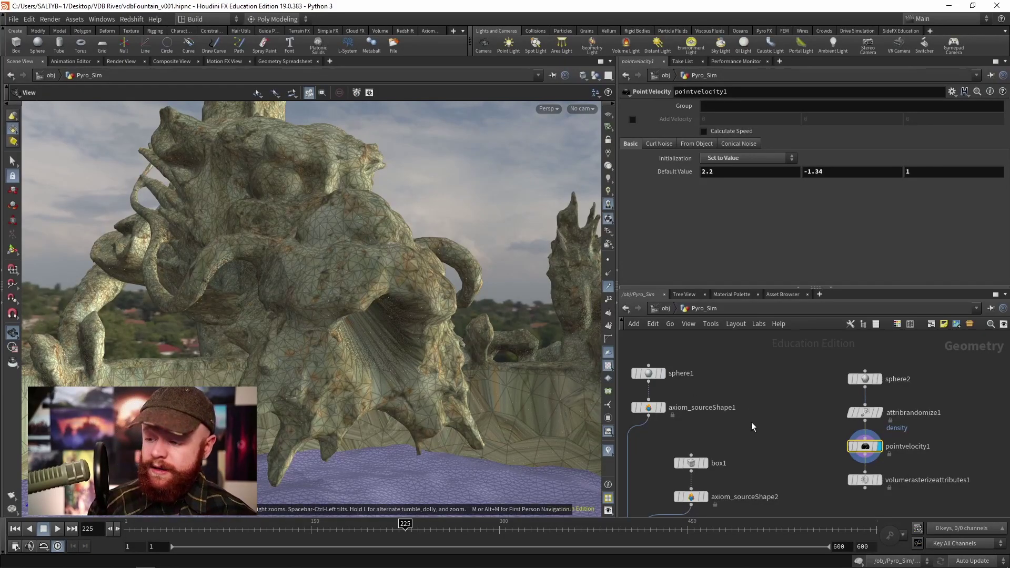
Display object_merge1's fountain geometry and inspect the blast1 settings.
scroll(752, 424, "down", 5)
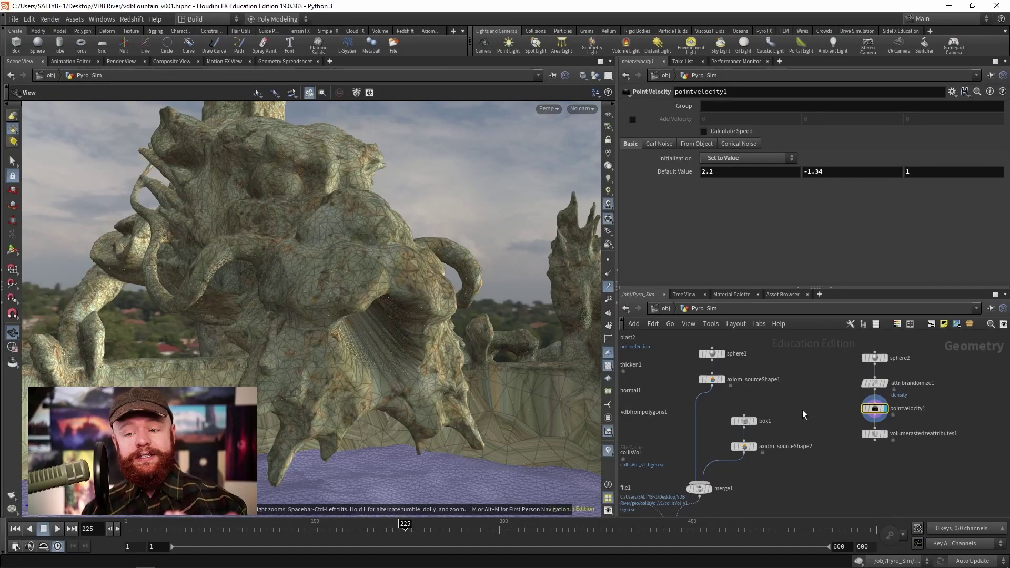
middle_click_drag(803, 415, 759, 452)
left_click(715, 398)
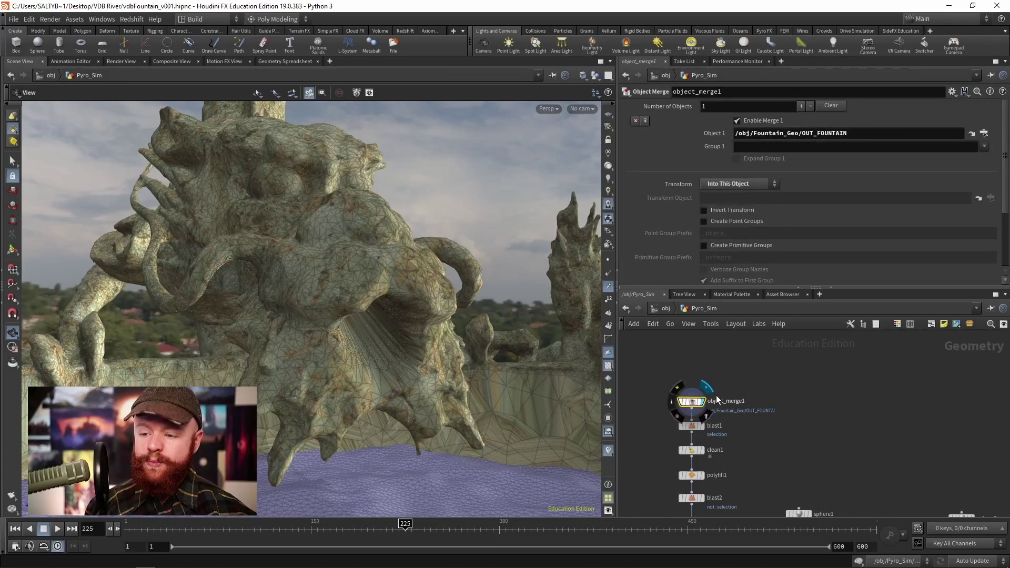
left_click(673, 412)
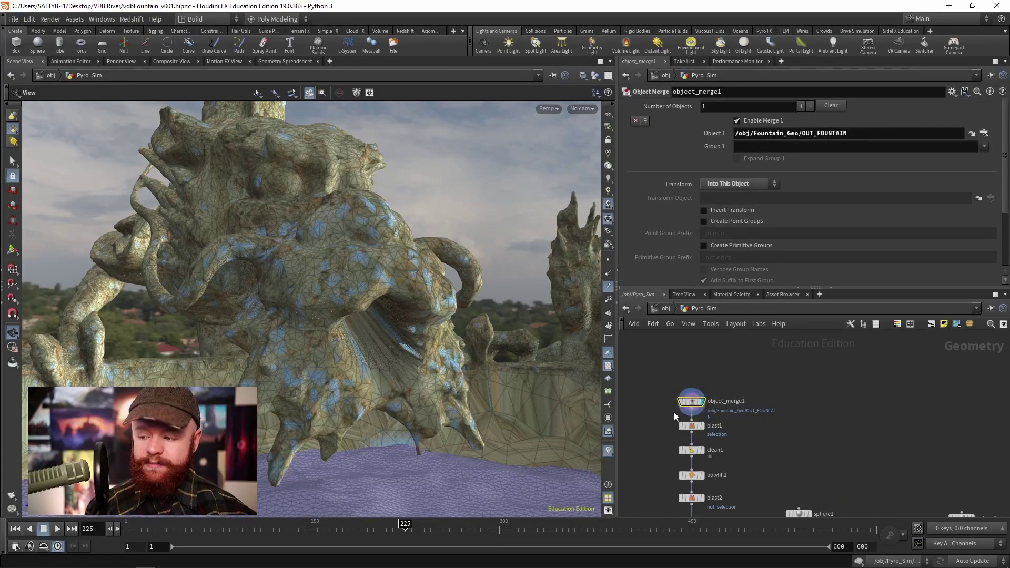
left_click(707, 427)
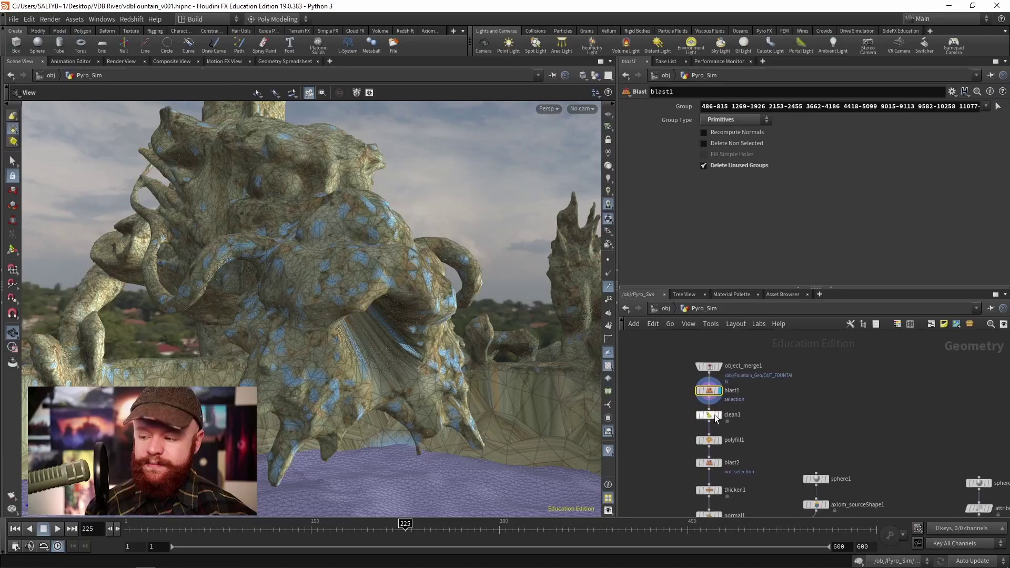
Tumble to a wider fountain view and review clean1's Manifold-Only Topology, 1000-primitive settings.
left_click_drag(473, 221, 536, 174)
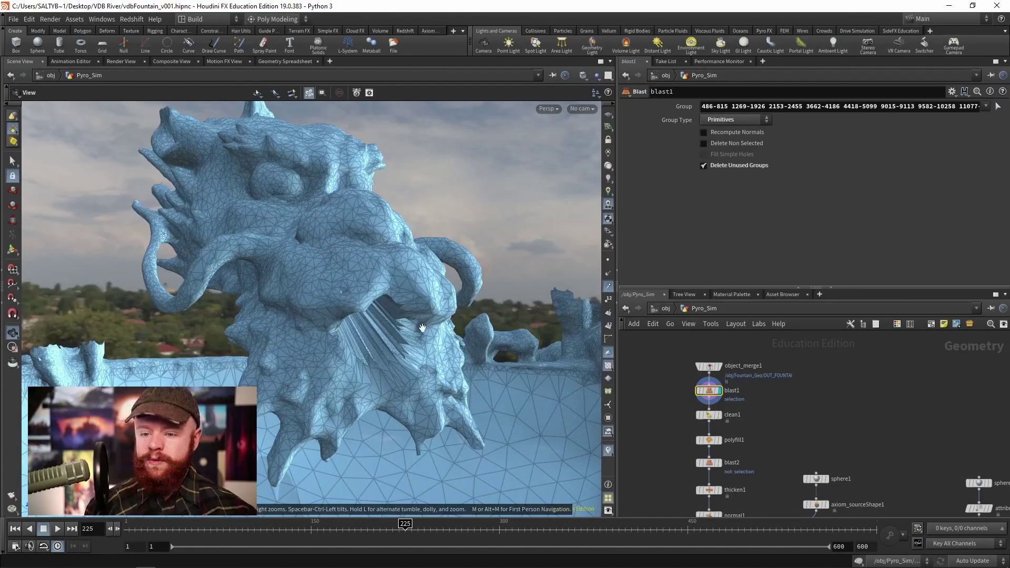
scroll(369, 355, "up", 3)
scroll(370, 355, "down", 3)
left_click_drag(300, 289, 255, 289)
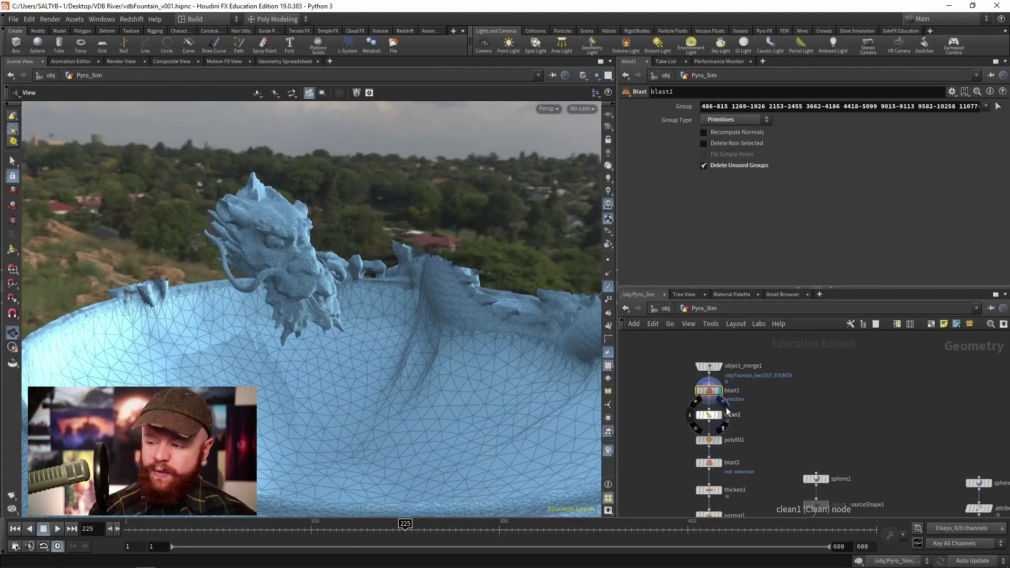
left_click(707, 414)
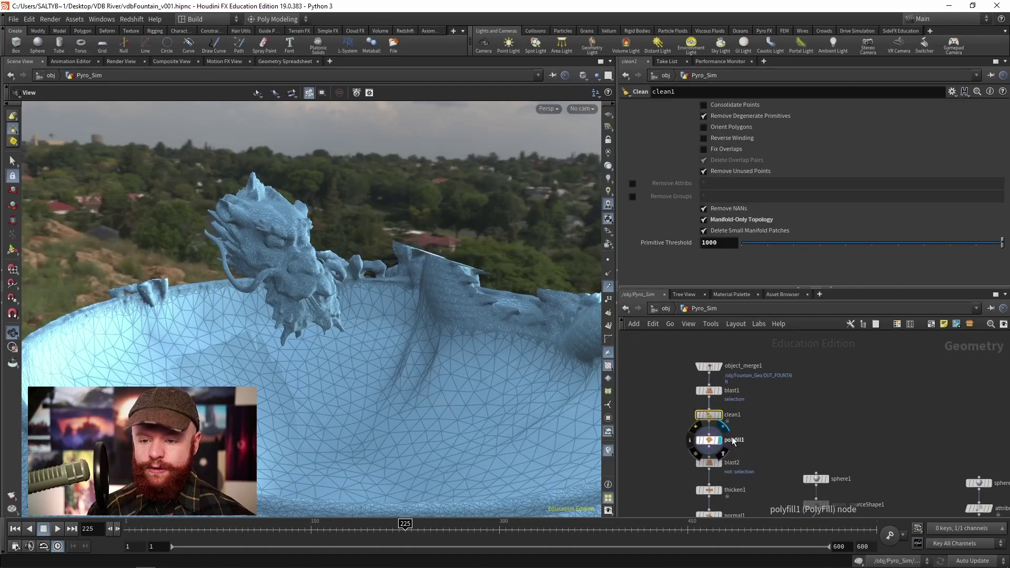
Select polyfill1 and display the normal1 result.
left_click(705, 444)
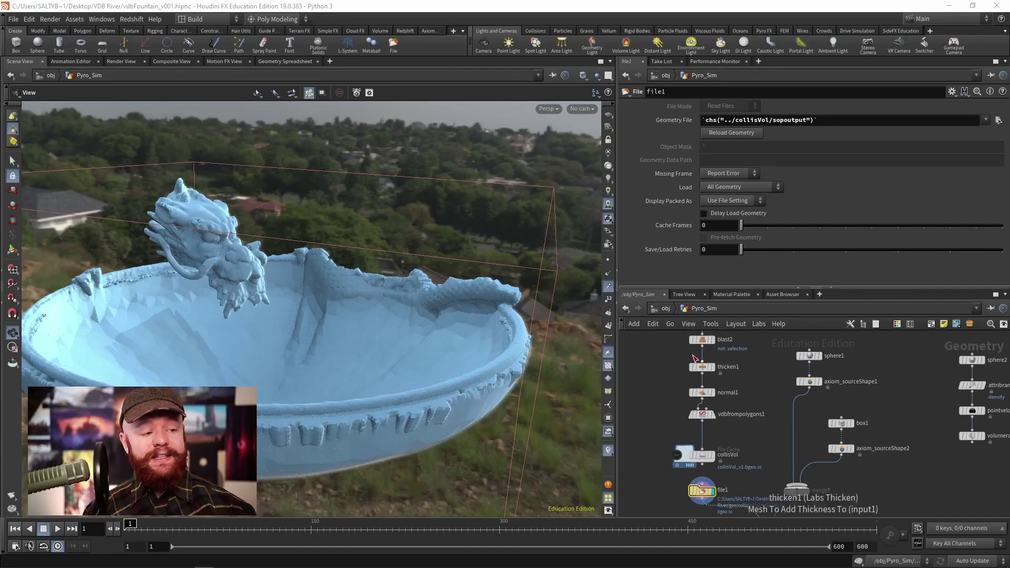
left_click(711, 392)
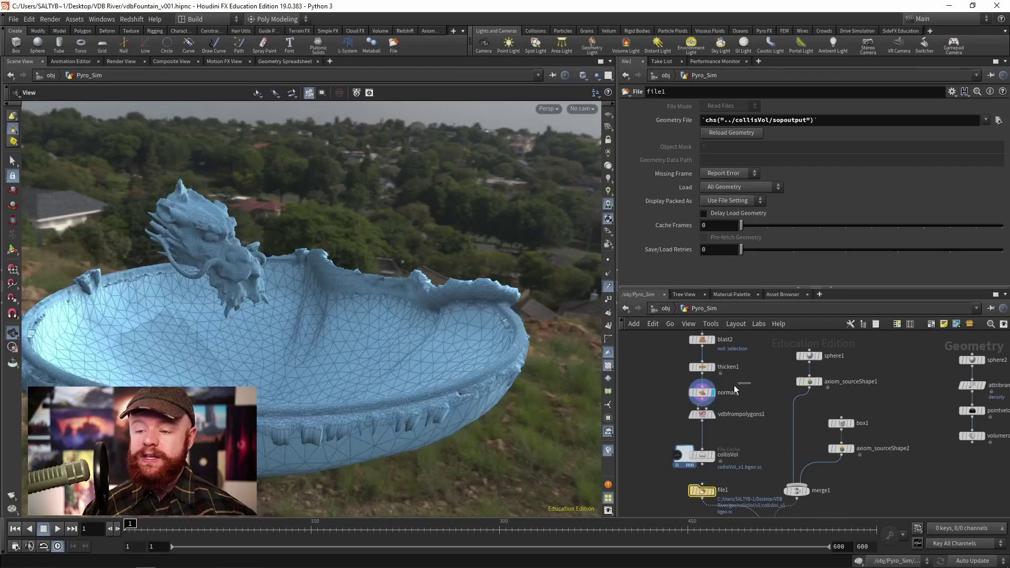
left_click(702, 392)
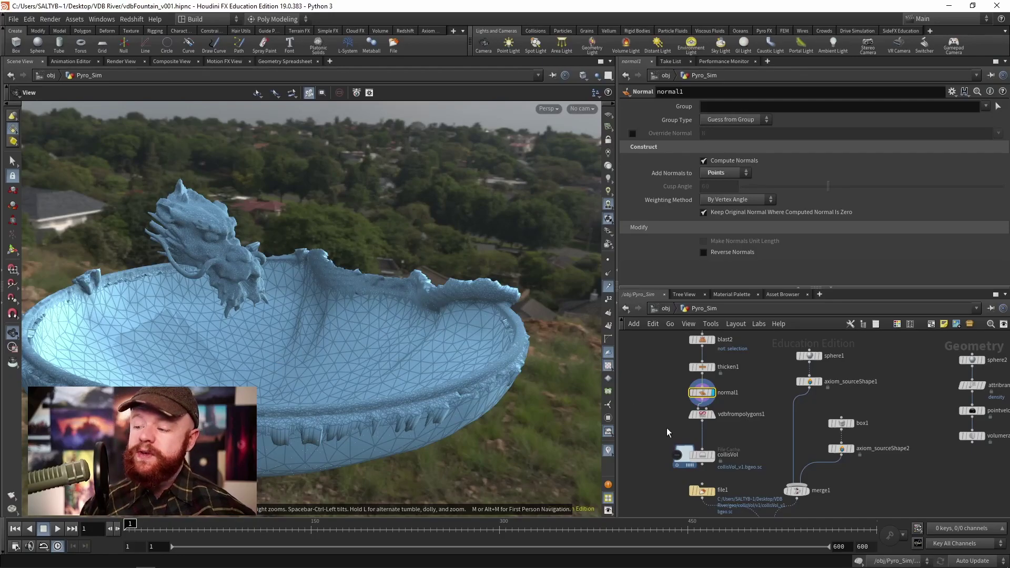
Check vdbfrompolygons1's collisionVel VDB name, then pan down to the solver nodes.
left_click(702, 414)
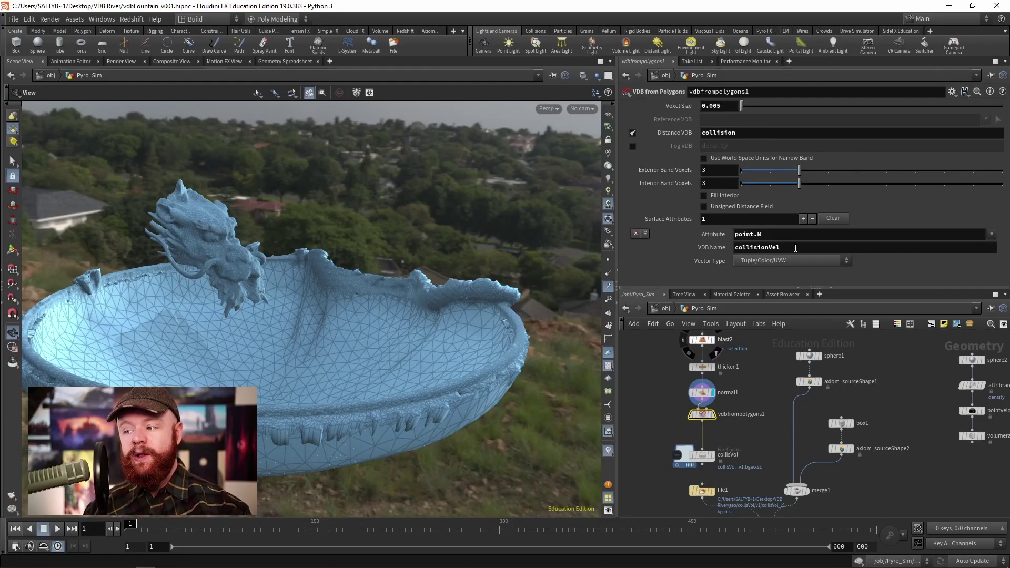
double_click(795, 248)
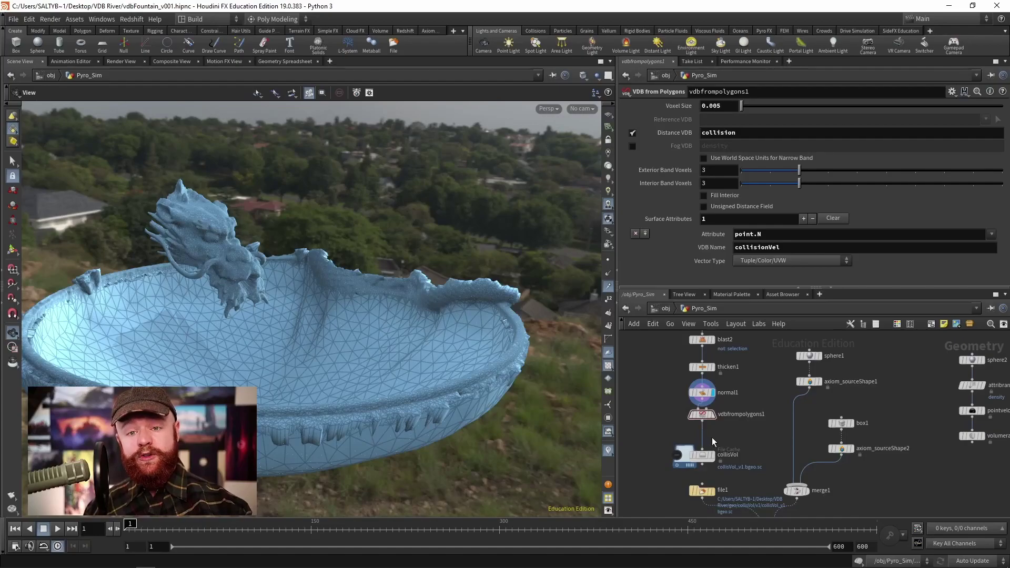
middle_click_drag(762, 455, 684, 443)
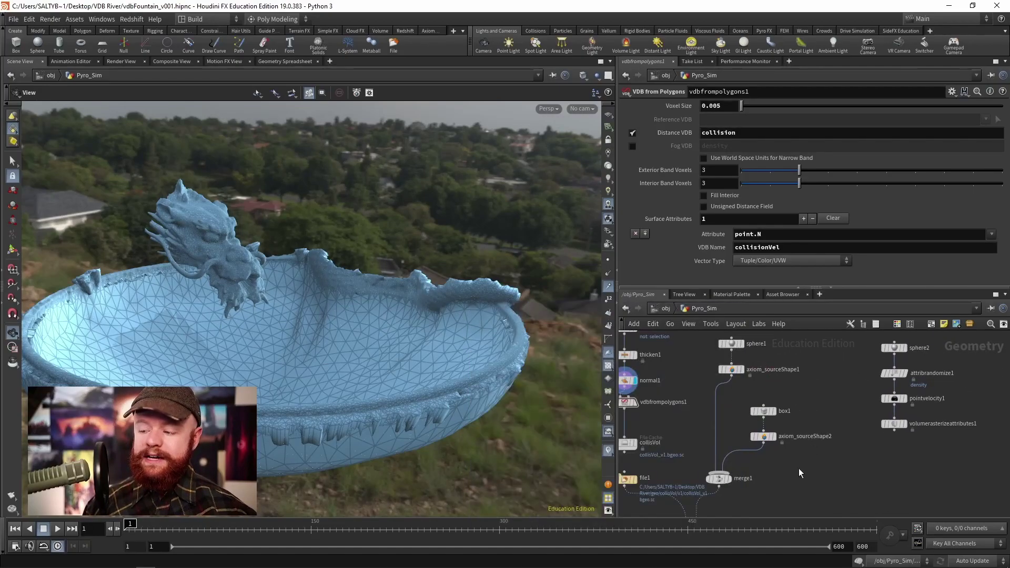
middle_click_drag(800, 472, 802, 432)
left_click(964, 559)
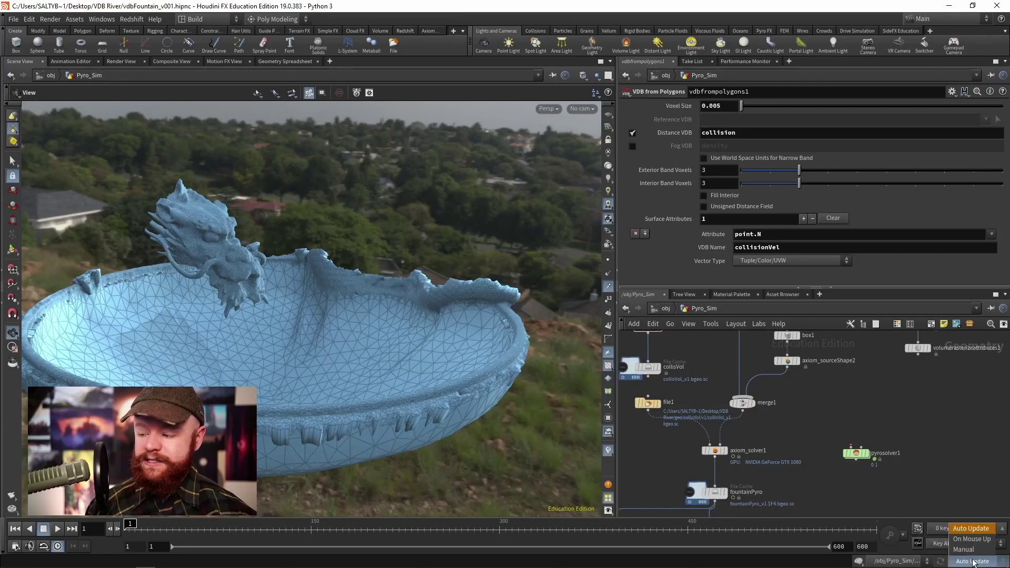
left_click(967, 556)
left_click(754, 443)
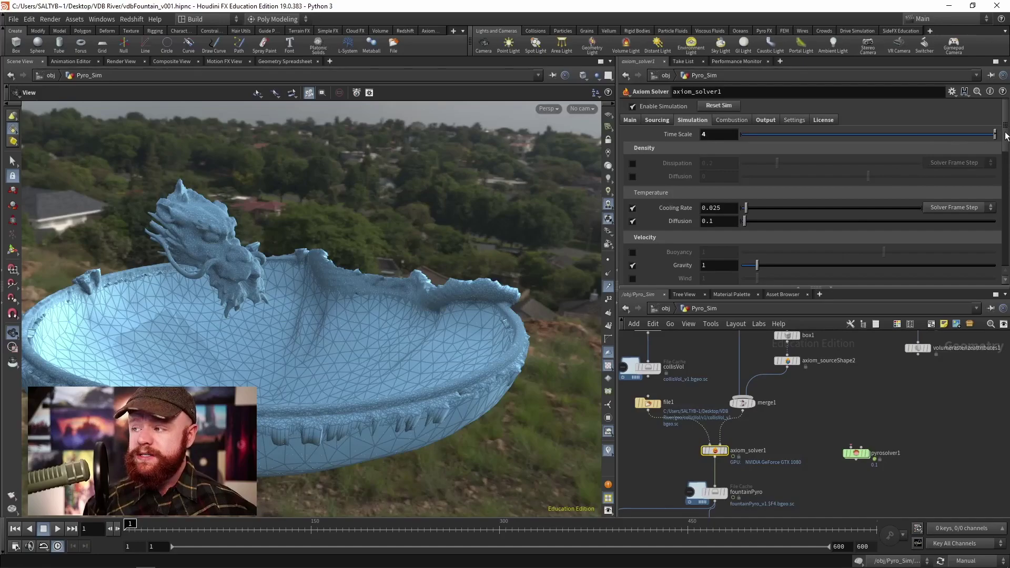
scroll(999, 156, "down", 3)
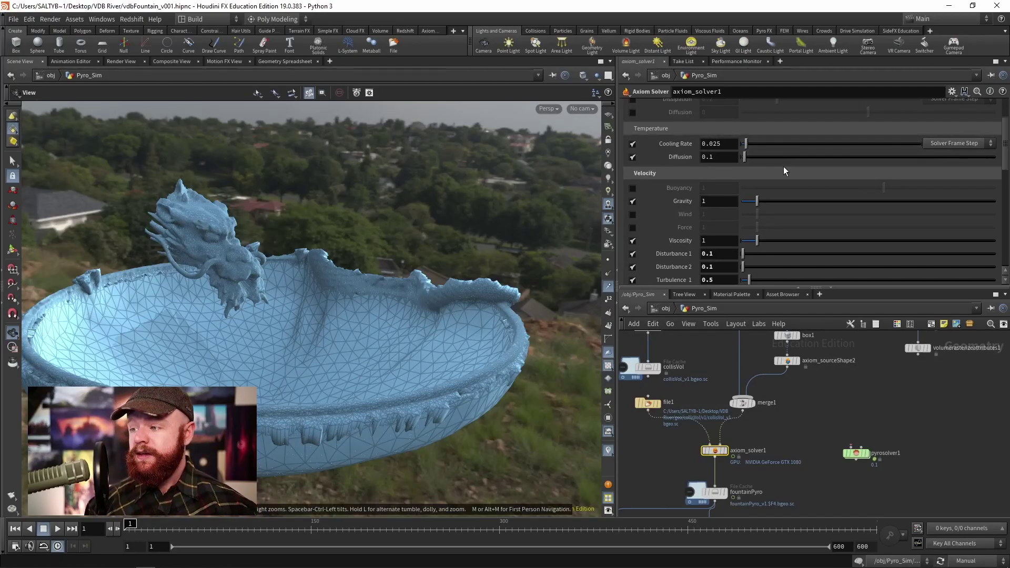
Set axiom_solver1's Temperature source value to 0 on the Sourcing tab.
scroll(672, 141, "up", 3)
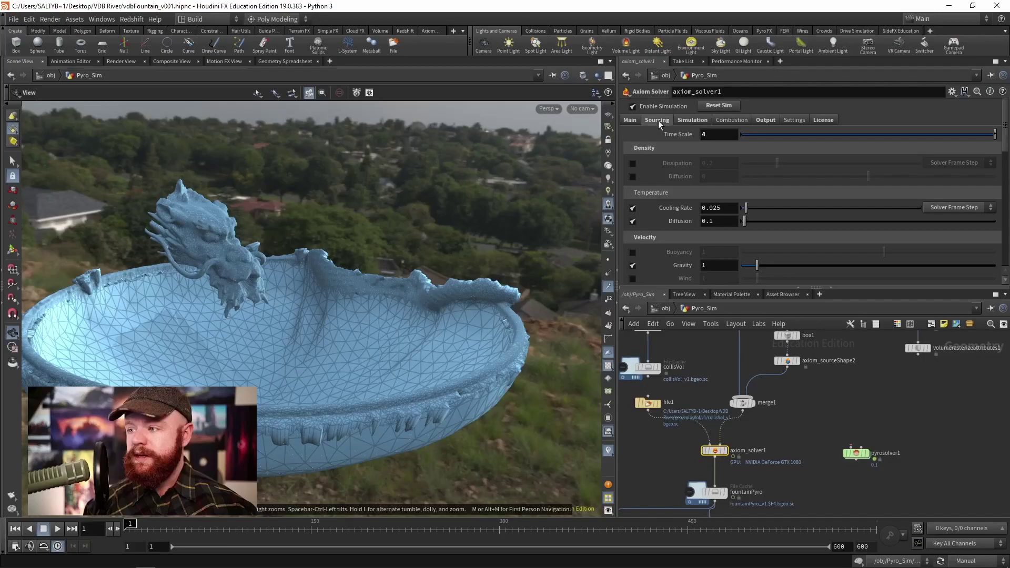
left_click(658, 121)
left_click(705, 163)
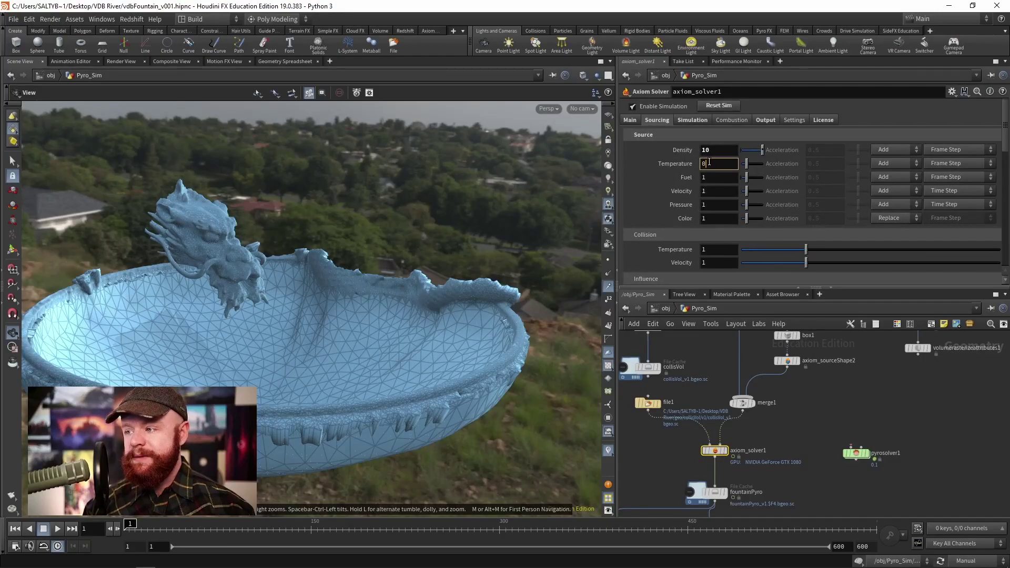
type("0")
key("Return")
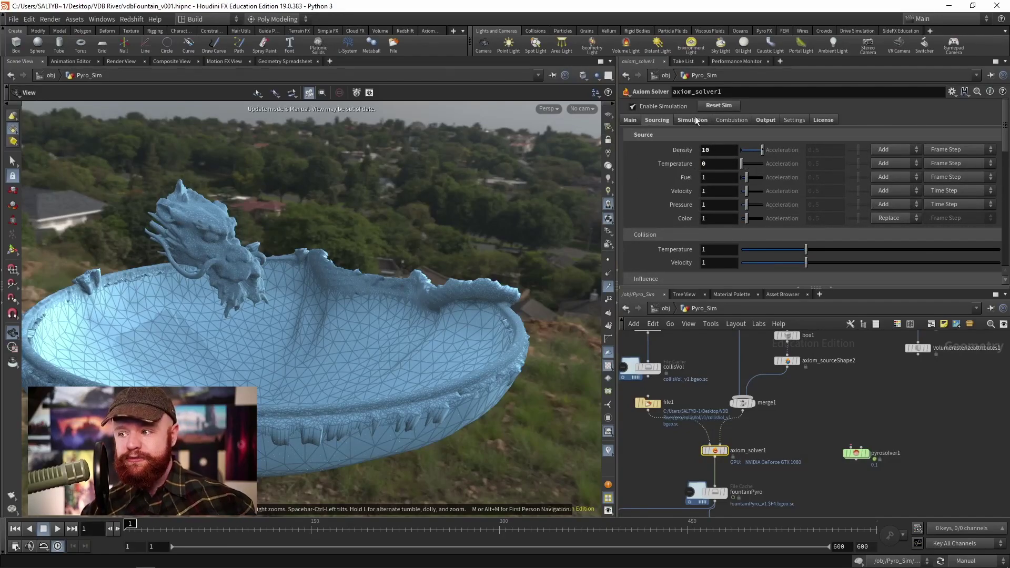
Review the Simulation tab down to gravity 0, -9.876, 0 and disturbances of 0.1.
left_click(693, 120)
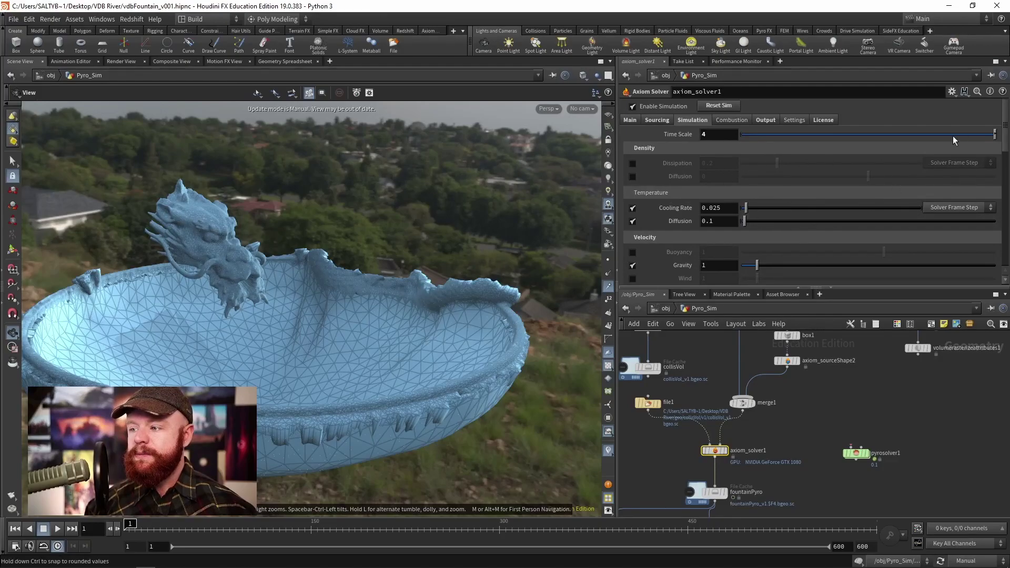
scroll(1005, 157, "down", 3)
scroll(1005, 156, "down", 2)
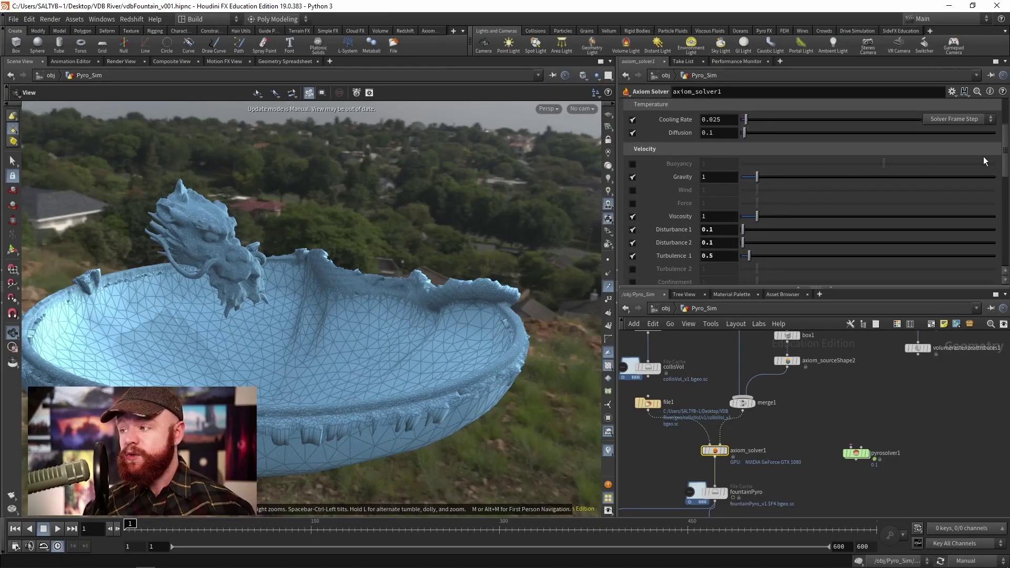
scroll(1007, 179, "down", 3)
scroll(1007, 184, "down", 3)
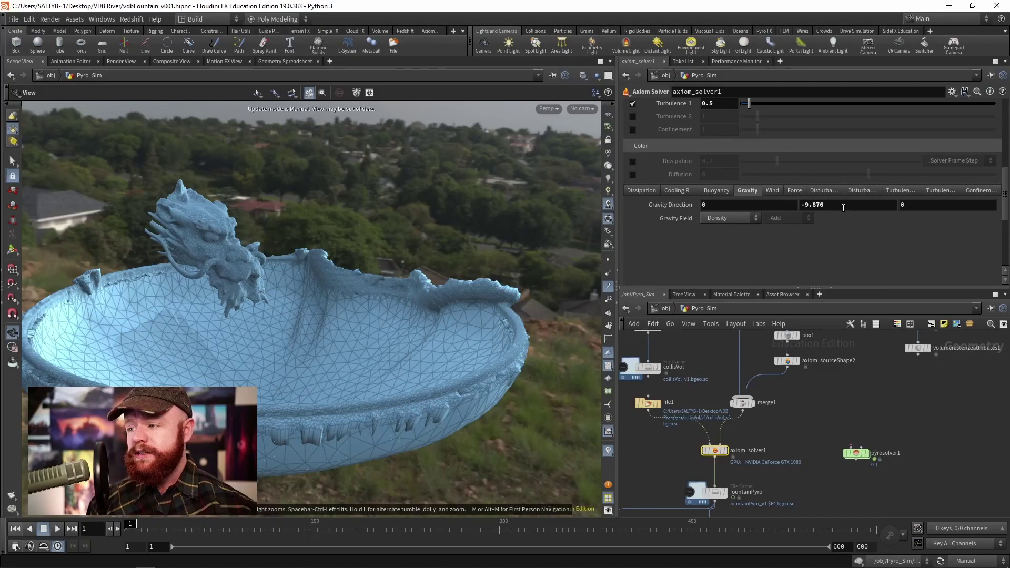
scroll(735, 206, "up", 5)
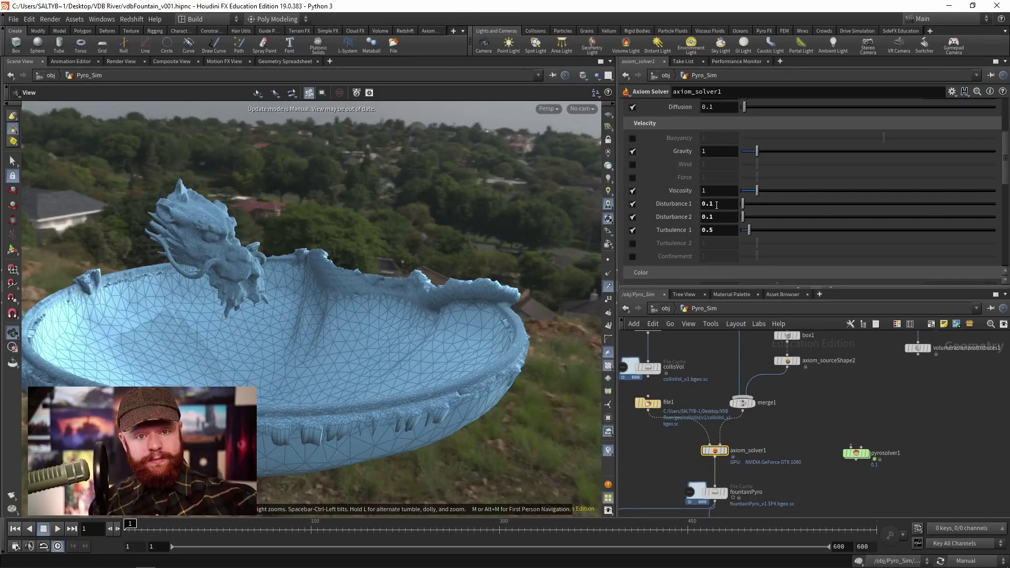
Select pyrosolver1 and set its Buoyancy Scale to 0.
middle_click_drag(783, 423, 753, 424)
left_click_drag(779, 428, 818, 462)
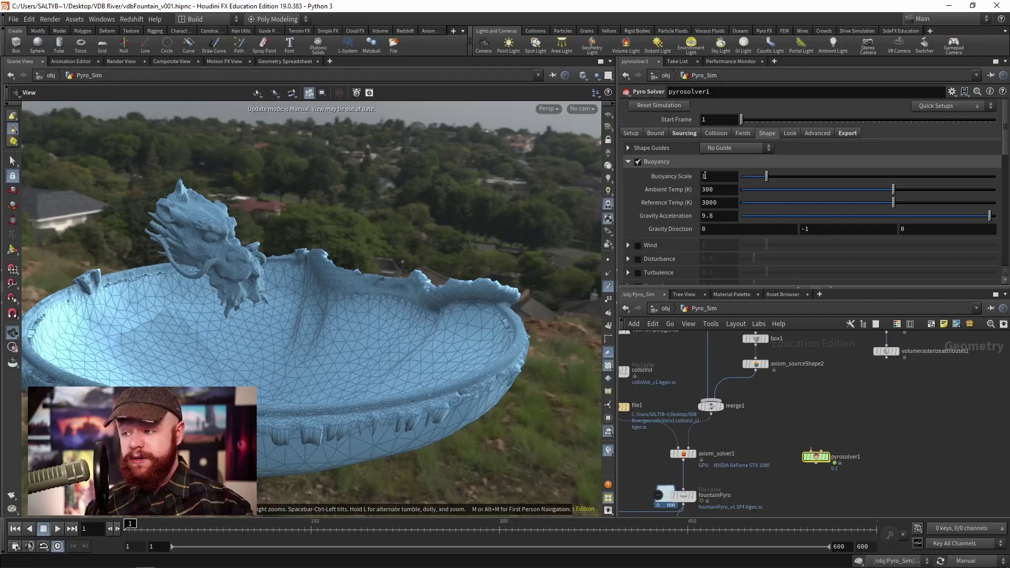
double_click(726, 177)
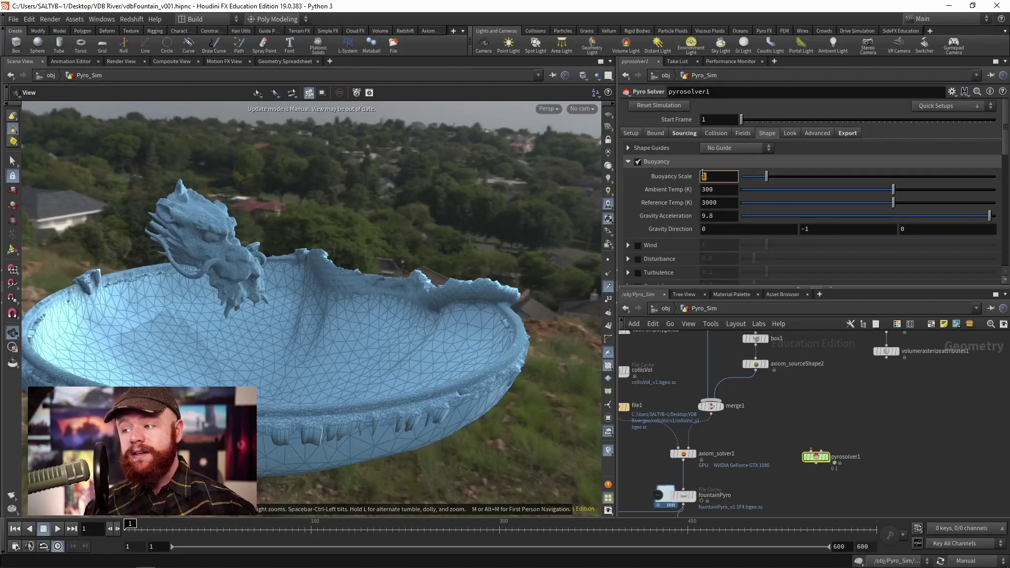
type("0")
key("Return")
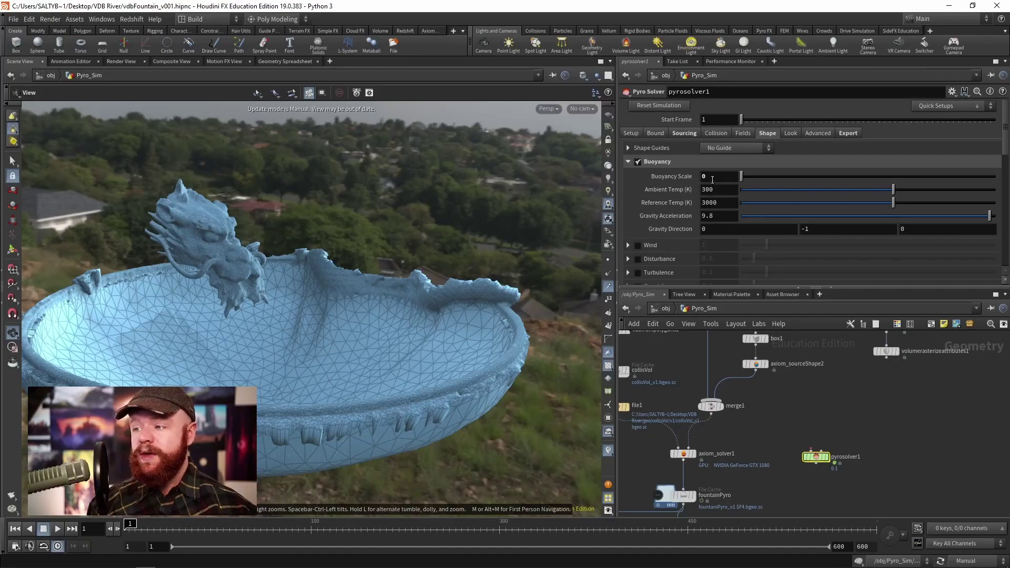
left_click(715, 177)
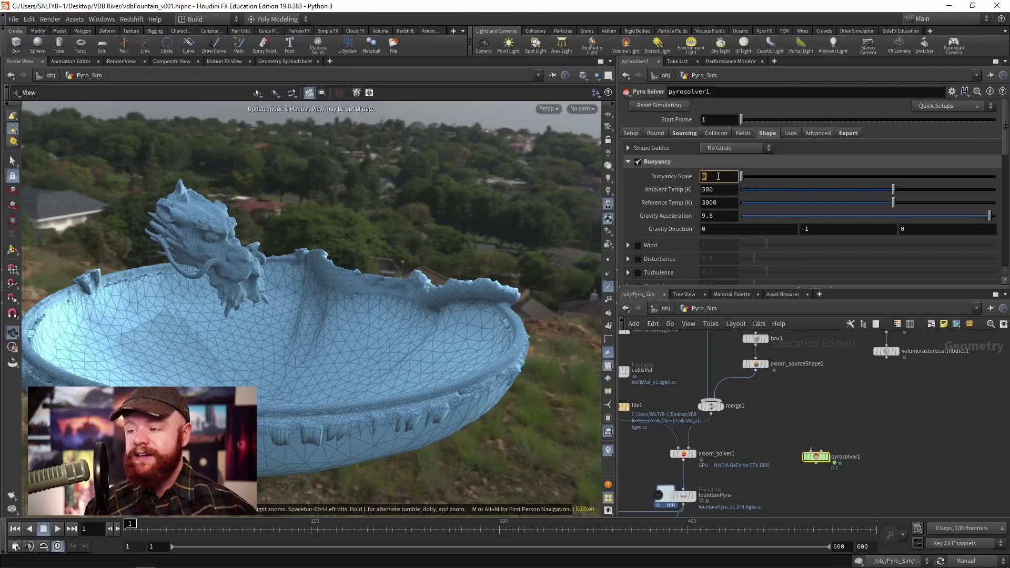
mouse_move(1003, 151)
left_mouse_down()
mouse_move(1001, 169)
mouse_move(1002, 159)
left_mouse_up()
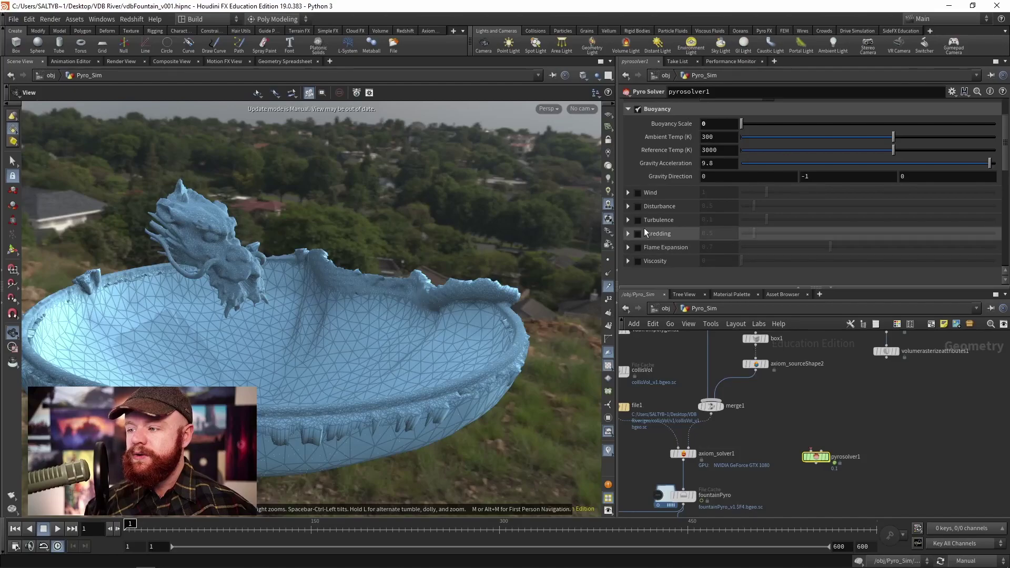
Enable pyrosolver1's Wind and set its direction to 0, -9.8, 0.
left_click(636, 193)
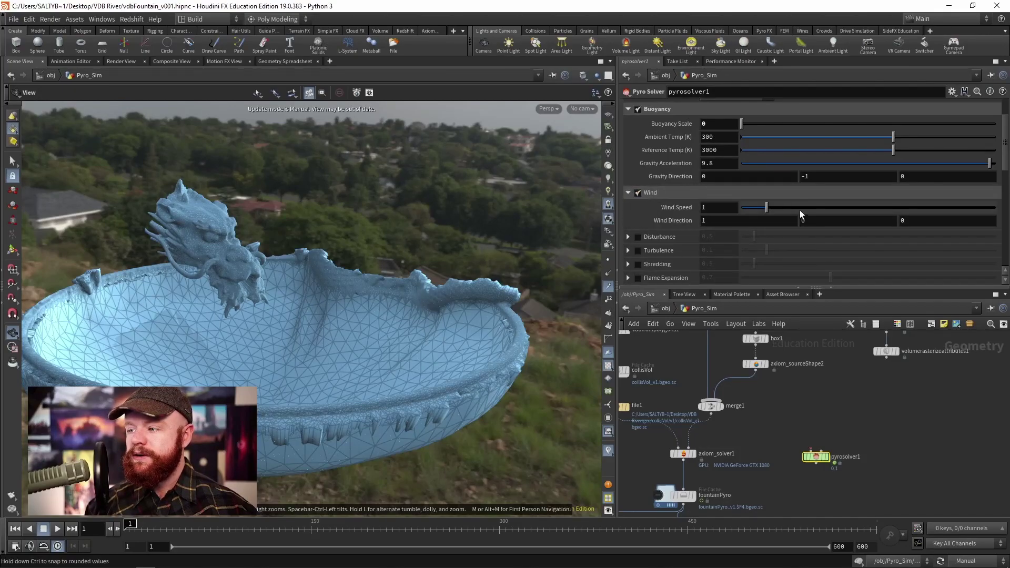
left_click(713, 221)
type("0")
key("Tab")
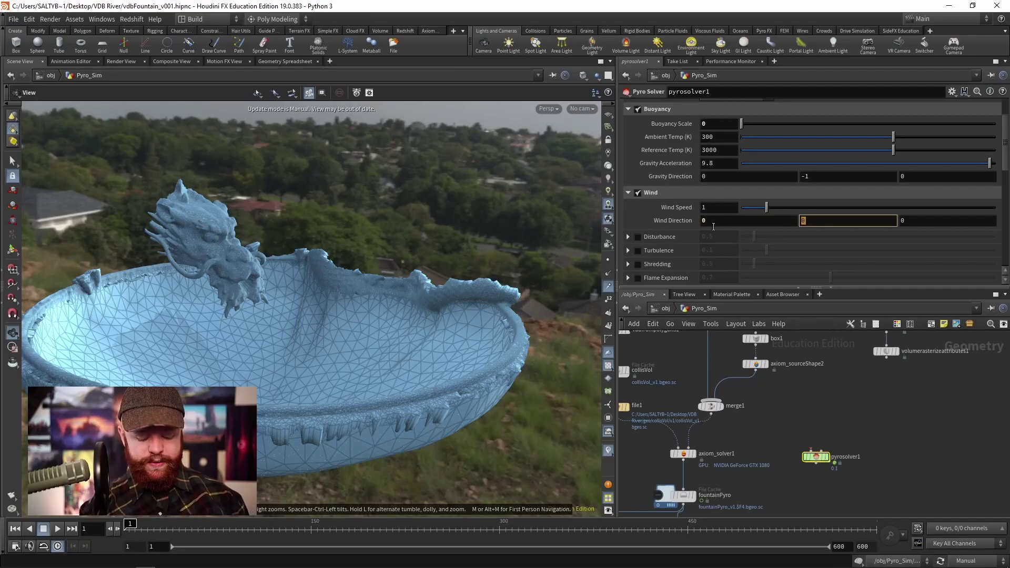
type("-9.8")
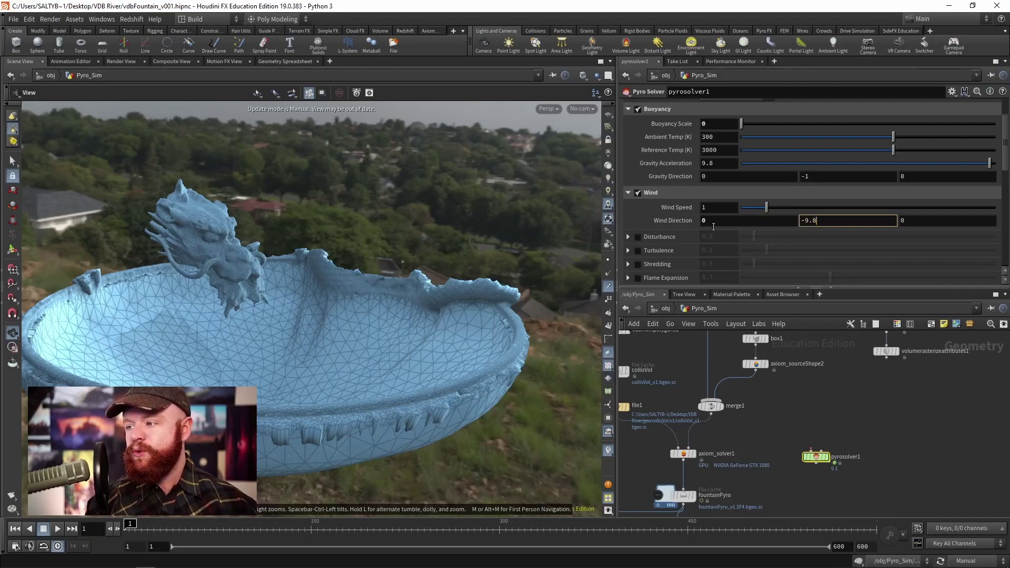
key("Return")
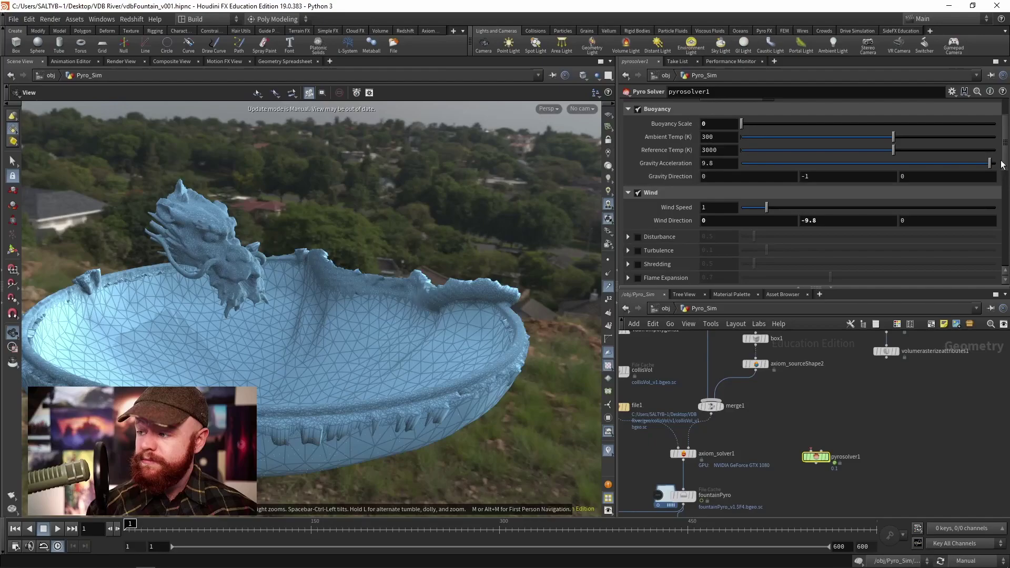
scroll(759, 156, "up", 3)
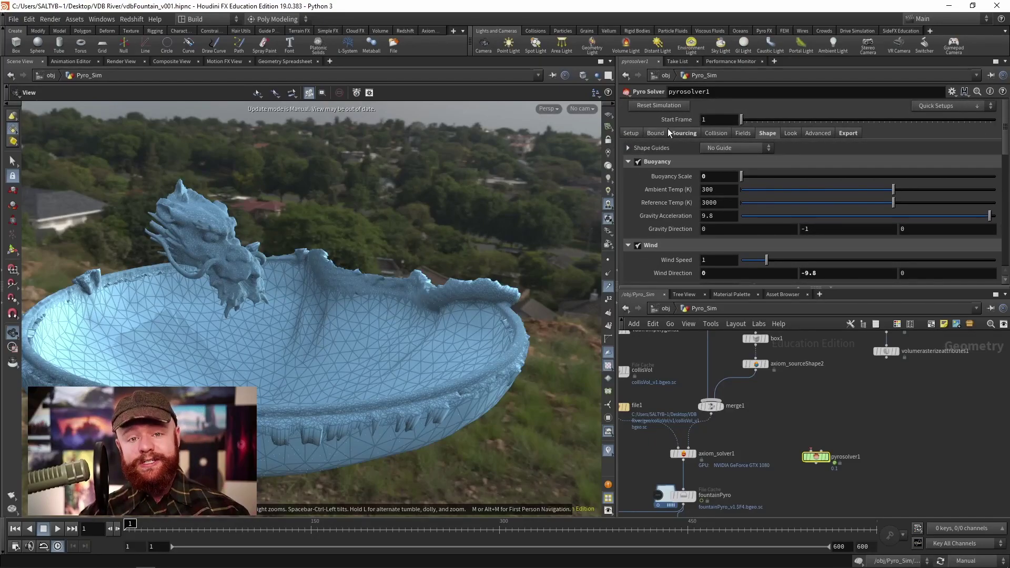
Select axiom_solver1, check Substeps 4 on the Main tab, and scroll its velocity settings.
left_click(705, 451)
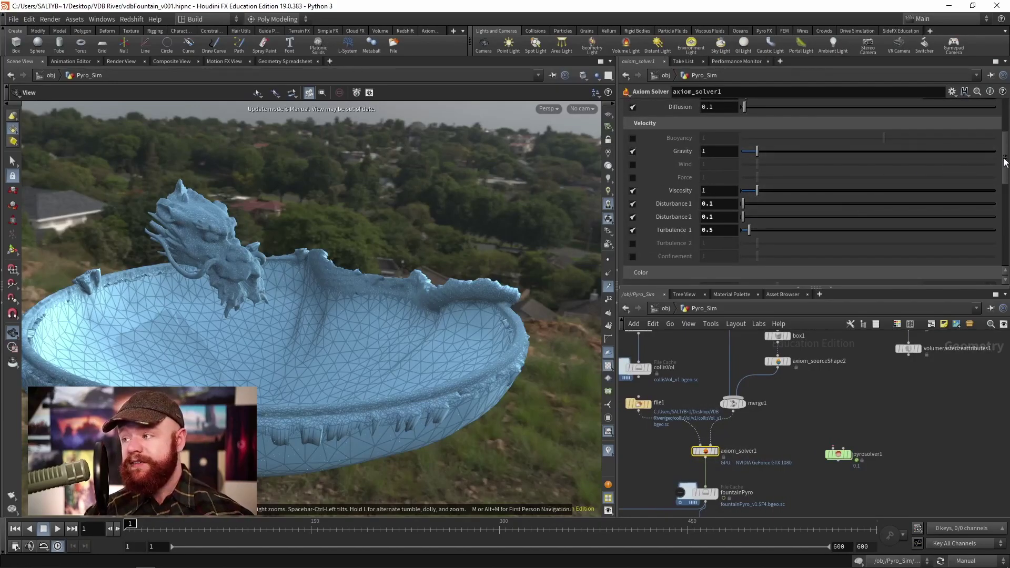
scroll(987, 162, "up", 5)
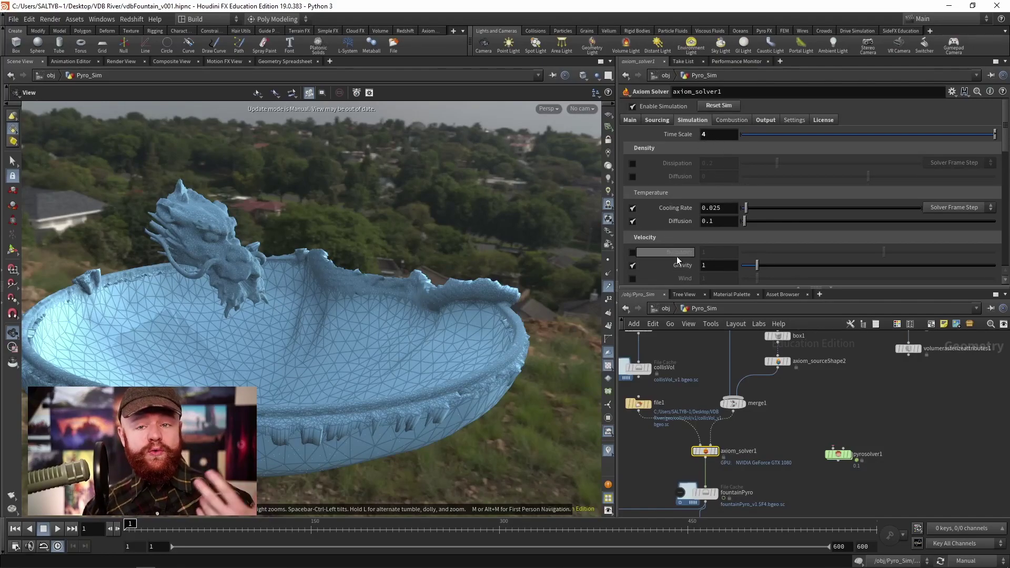
left_click(630, 119)
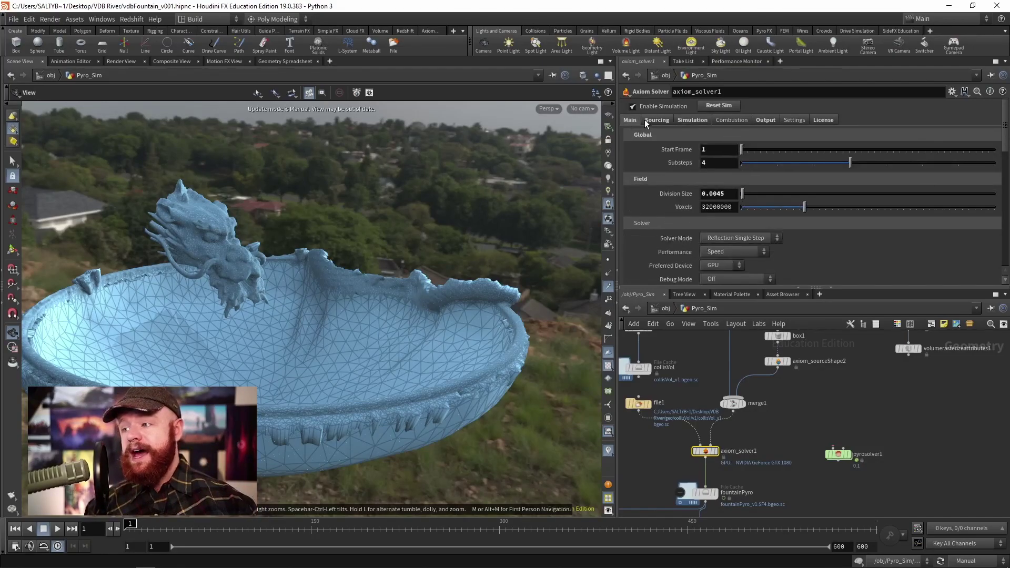
double_click(704, 163)
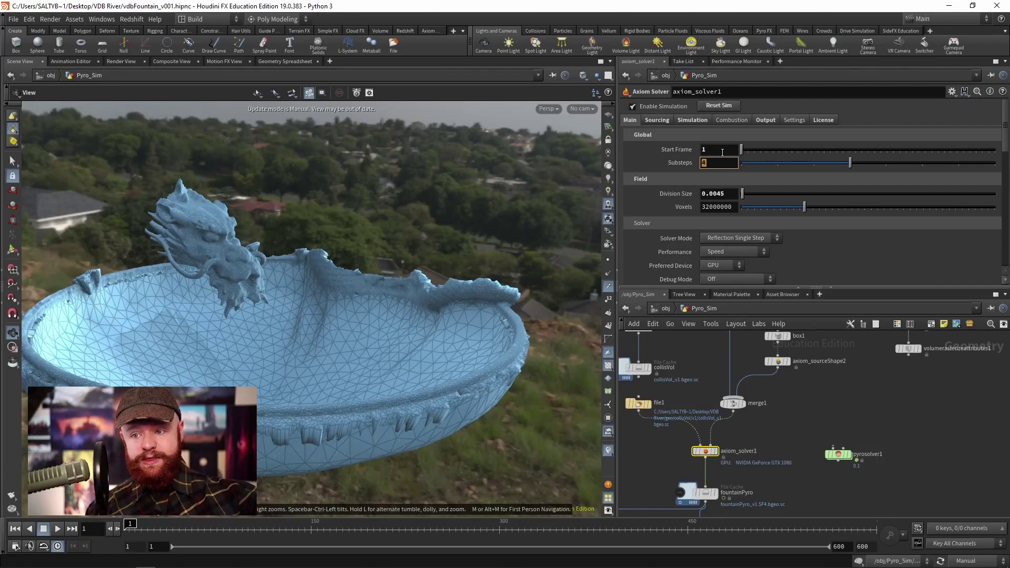
scroll(701, 126, "down", 5)
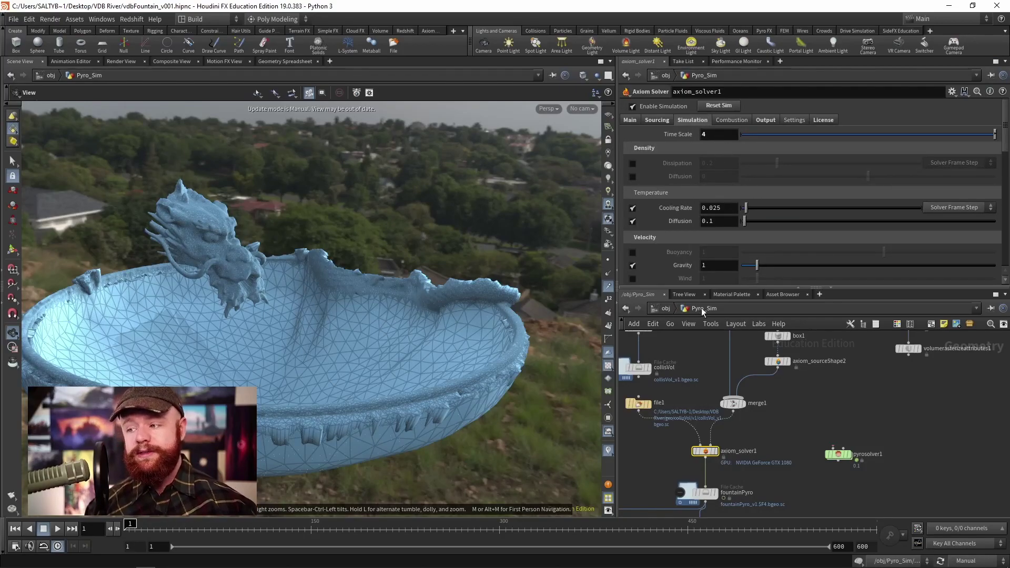
middle_click_drag(806, 459, 818, 446)
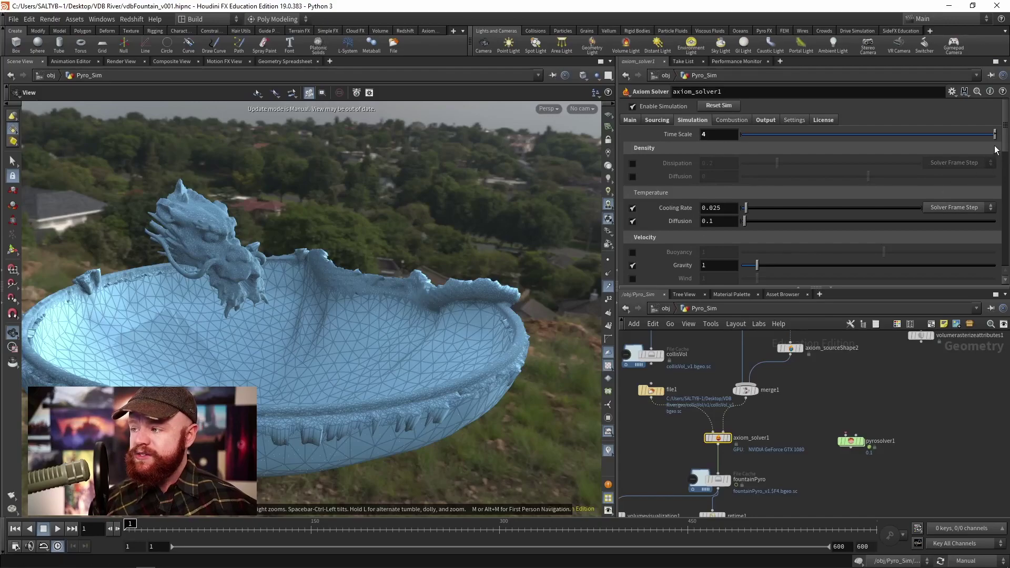
scroll(1002, 148, "down", 5)
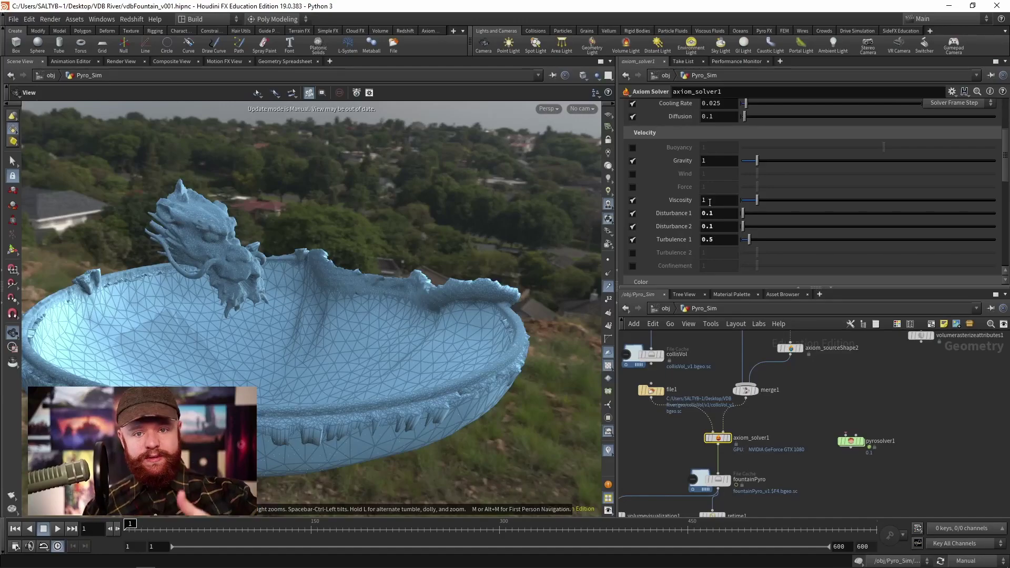
Select volumevisualization1 and switch the scene update mode to Auto Update.
middle_click_drag(690, 485, 731, 419)
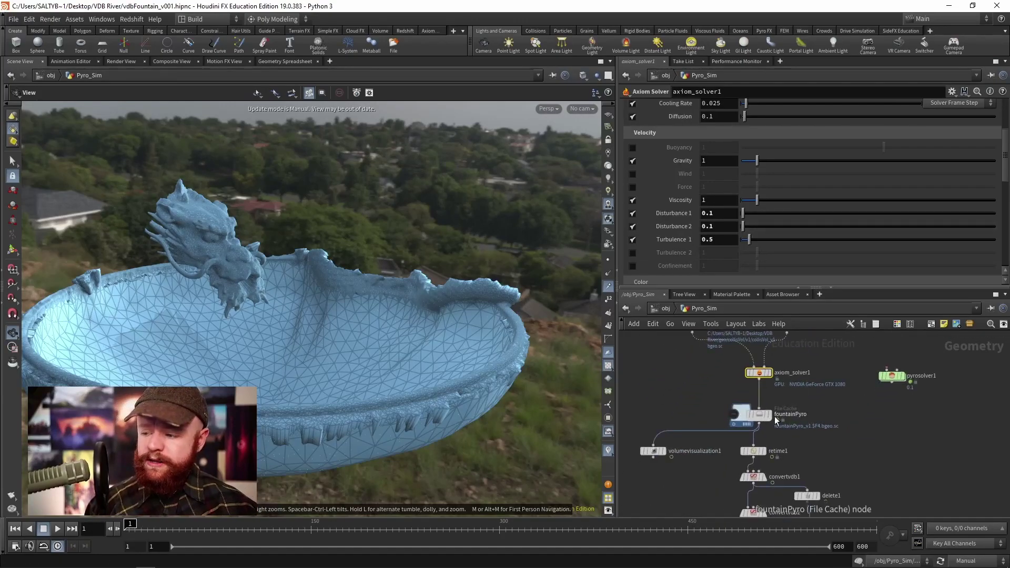
left_click(653, 451)
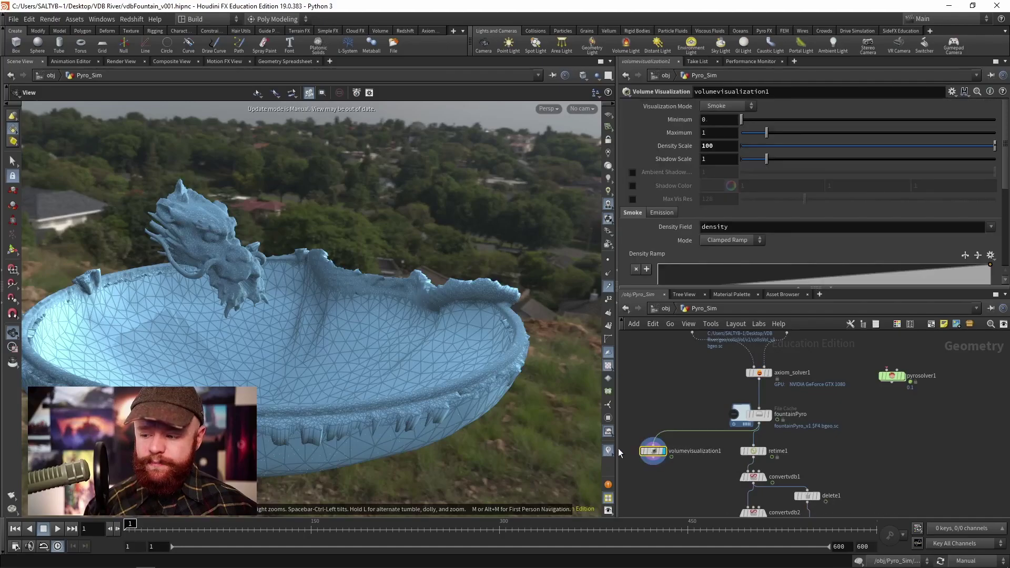
left_click(965, 561)
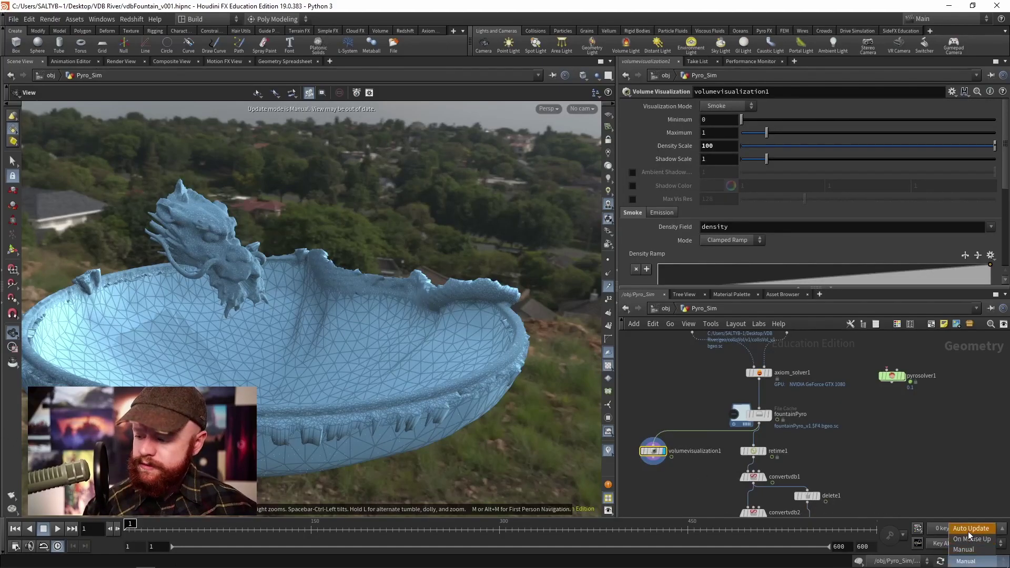
left_click(968, 528)
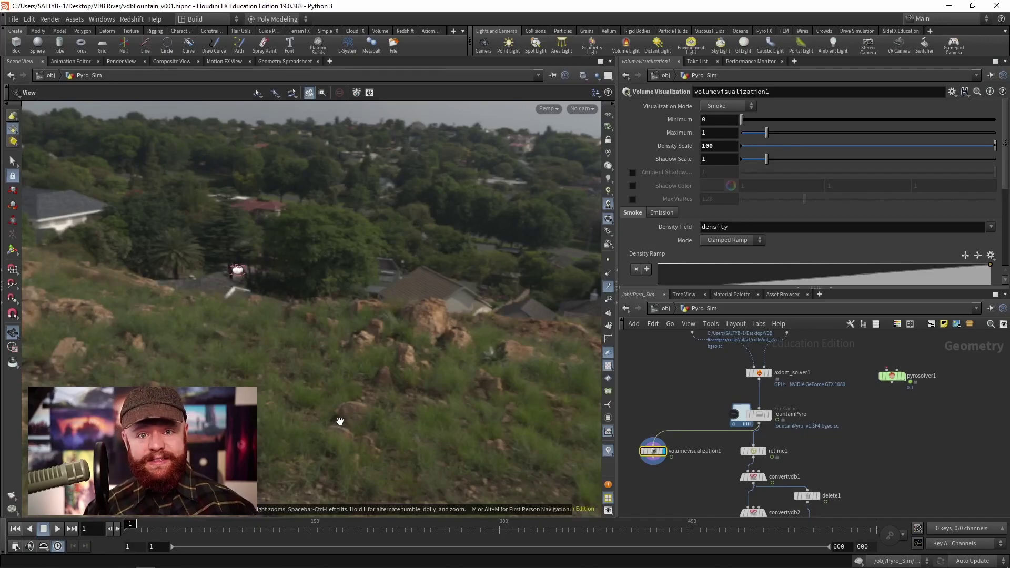
Scrub the sim to frame 300 and show the fountain, viewing the pour up close.
left_click_drag(126, 528, 422, 522)
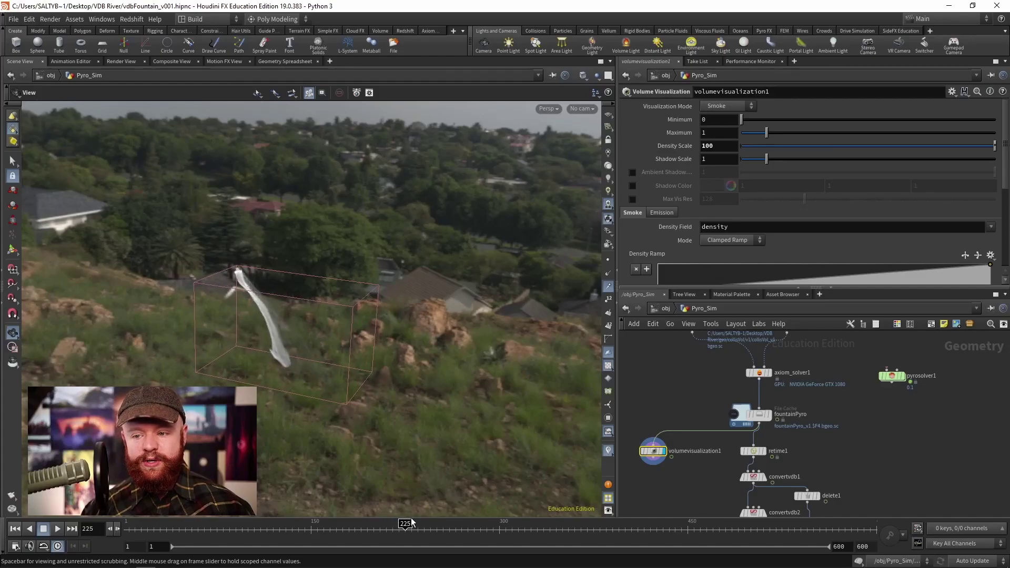
left_click(590, 95)
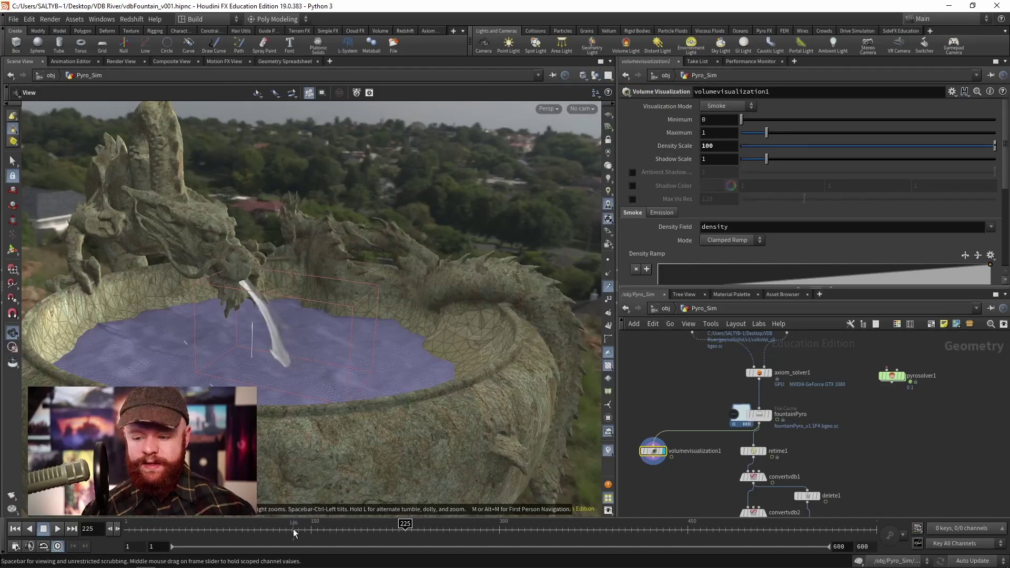
left_click_drag(263, 316, 337, 347)
left_click_drag(400, 528, 499, 528)
middle_click_drag(797, 435, 809, 418)
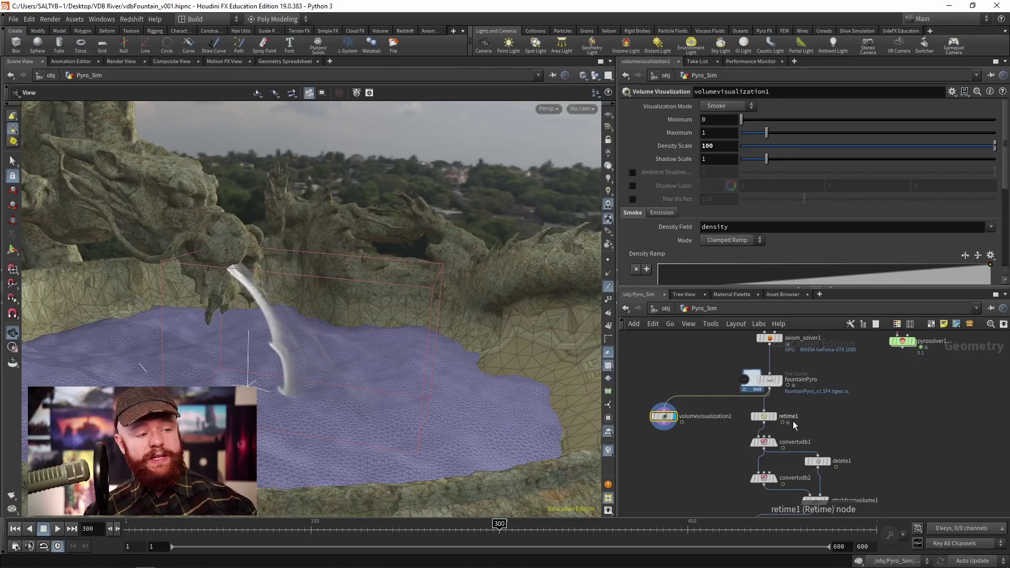
Display convertvdb1's SDF surface, then convertvdb2's polygon mesh at isovalue 0, adaptivity 0.
middle_click_drag(804, 412, 772, 367)
left_click(743, 401)
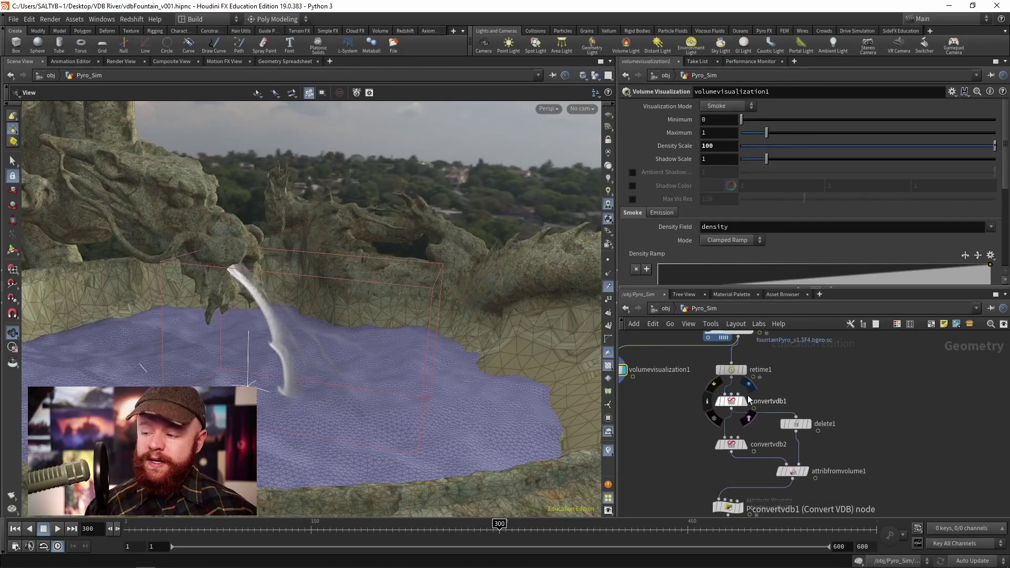
left_click_drag(790, 388, 706, 403)
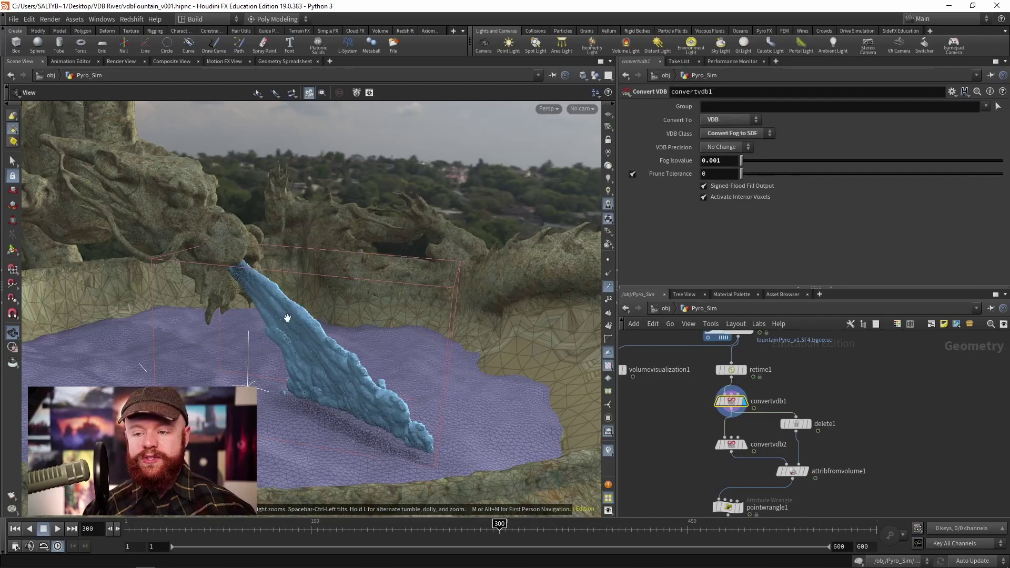
scroll(801, 371, "down", 2)
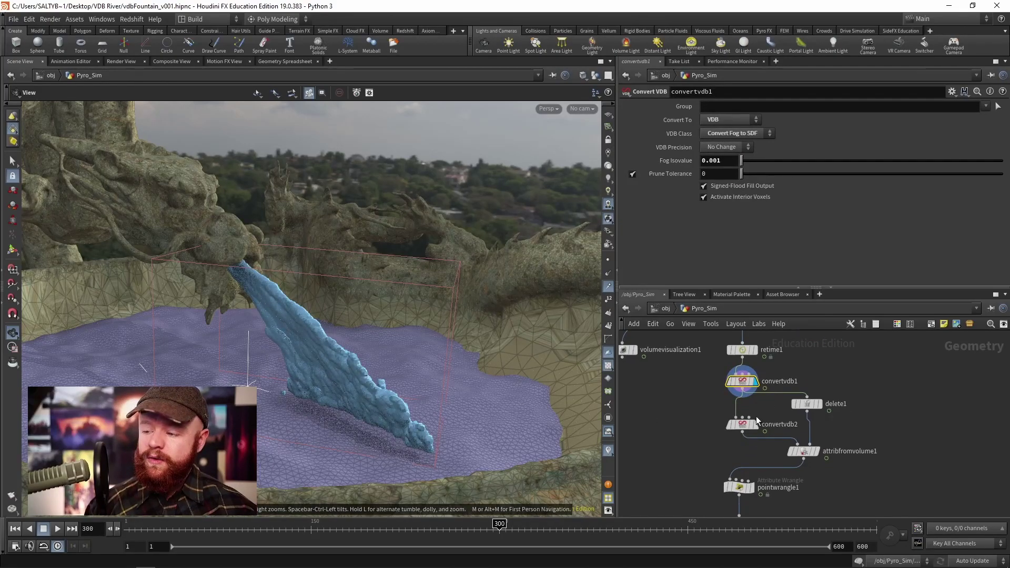
left_click(751, 407)
left_click(732, 423)
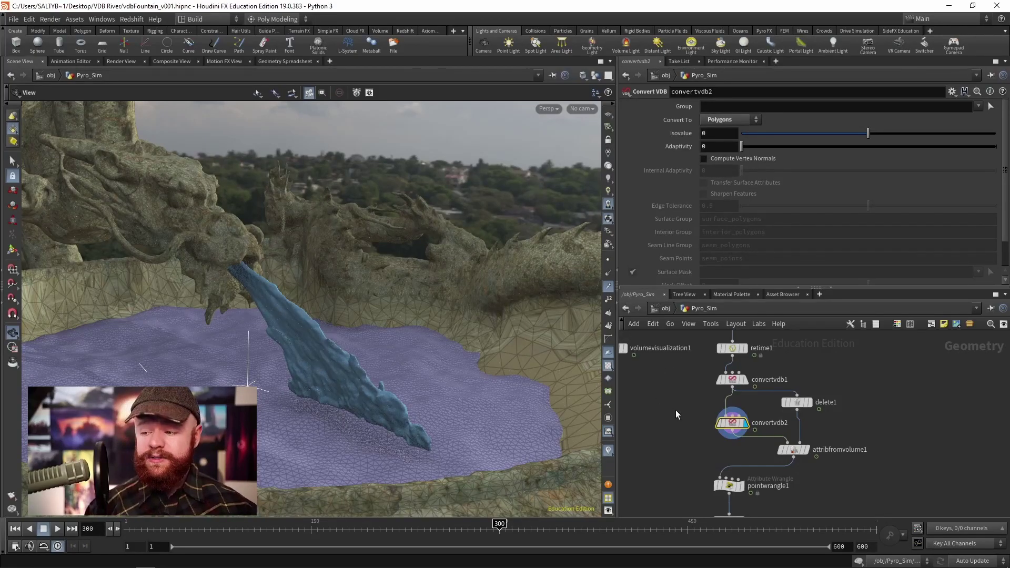
Search the node menu for 'sdf' operators and dismiss it without adding one.
key("Tab")
type("sdf")
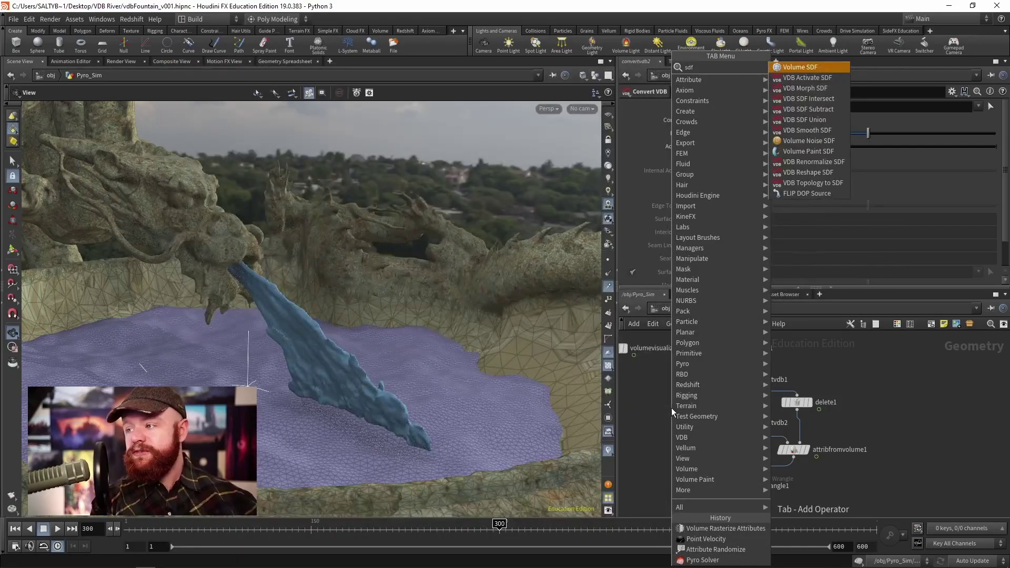
key("Down")
key("Down")
key("Down")
key("Down")
key("Down")
key("Down")
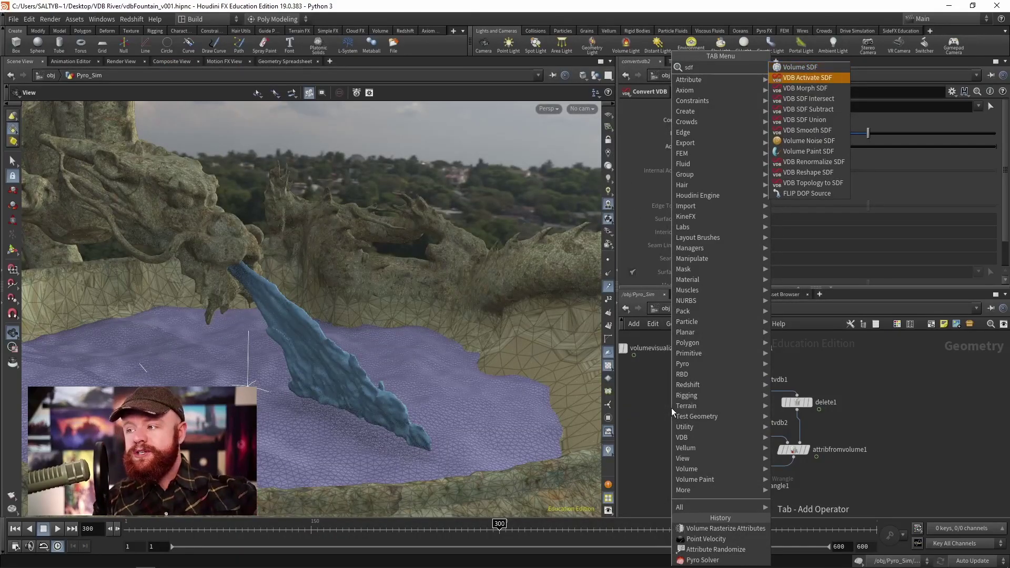
key("Up")
key("Up")
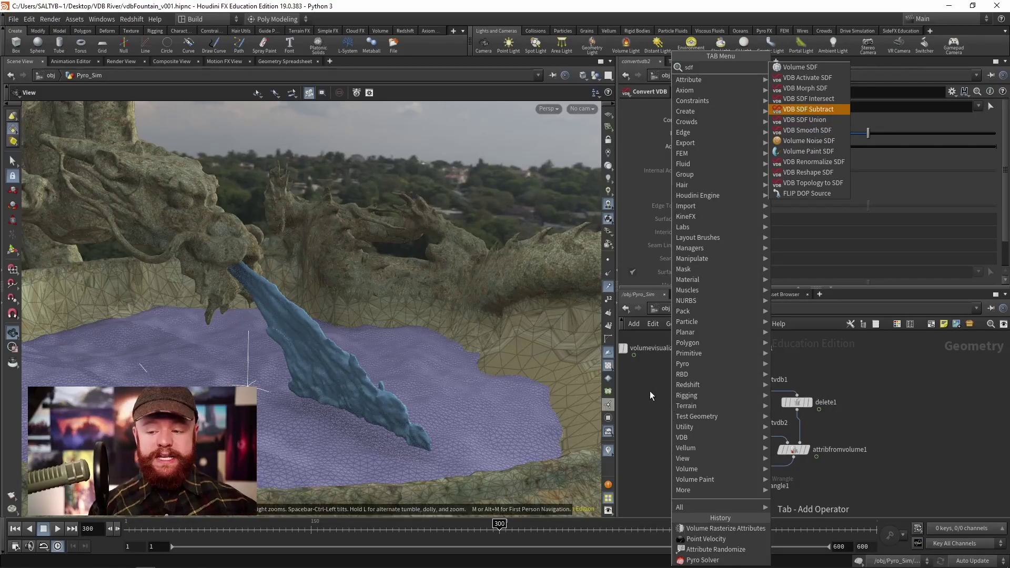
key("Escape")
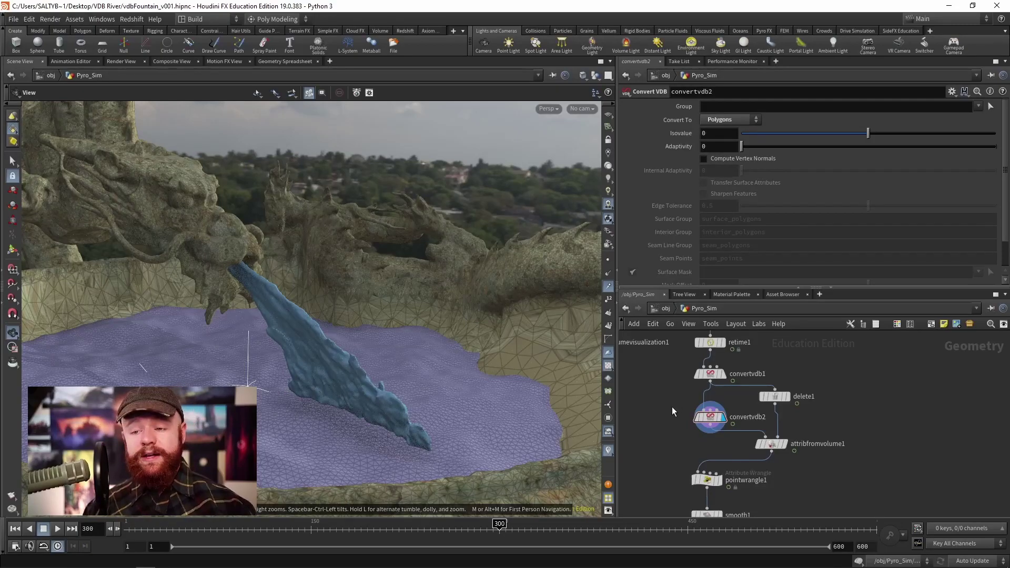
Review delete1's filter keeping only vel and attribfromvolume1's vel sampling settings.
left_click(708, 425)
scroll(672, 408, "down", 3)
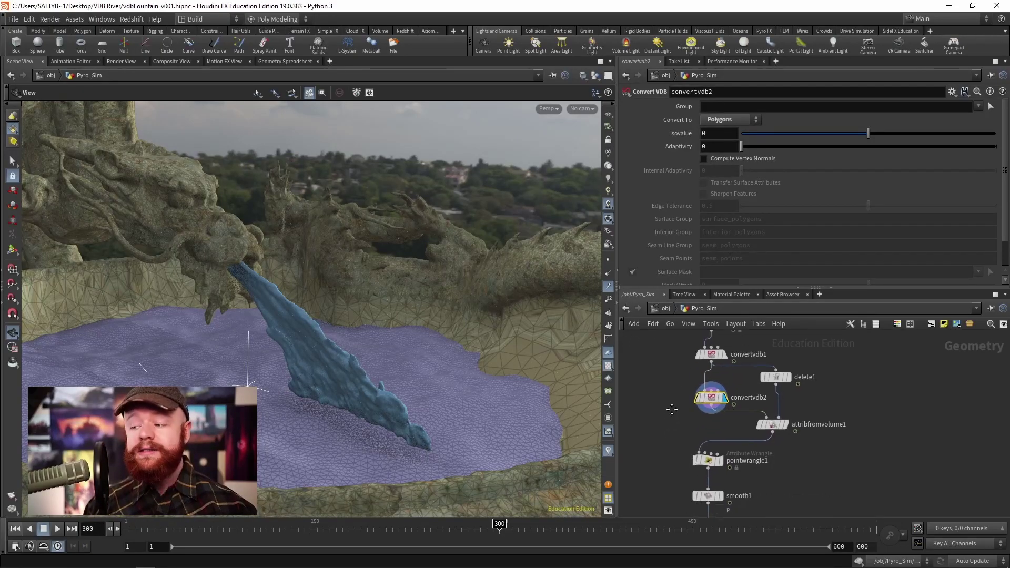
scroll(681, 413, "up", 3)
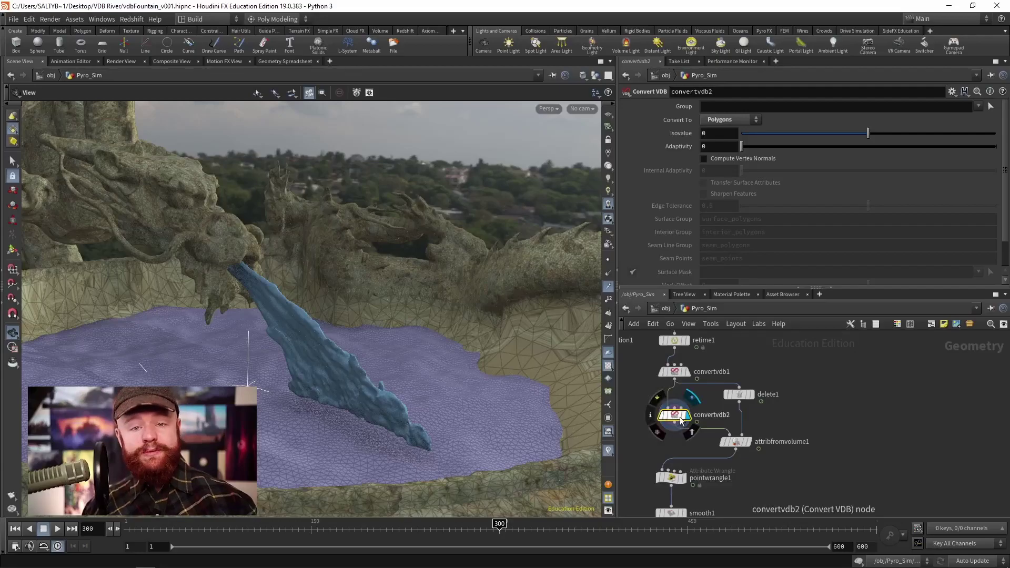
left_click(739, 394)
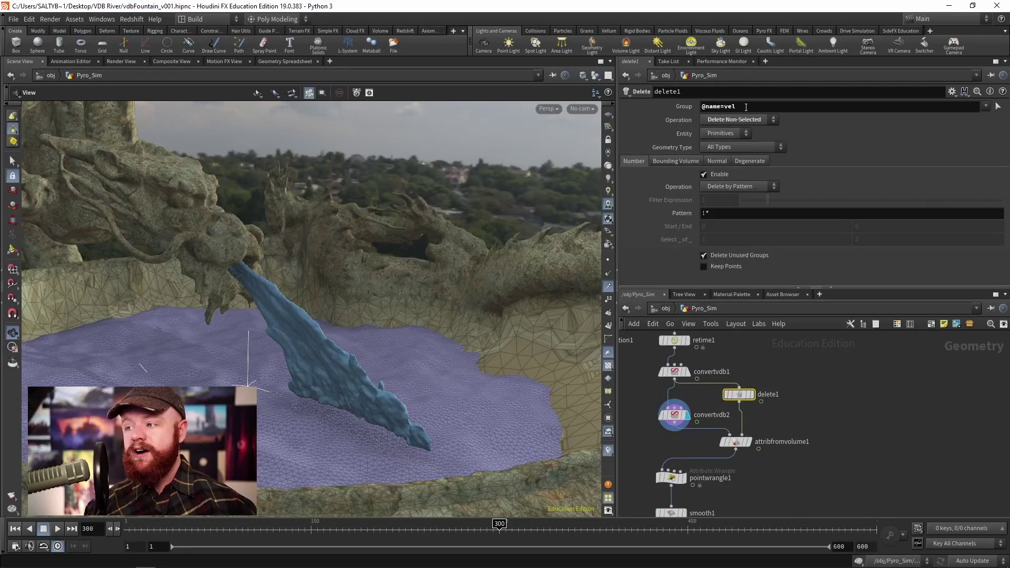
scroll(732, 437, "up", 3)
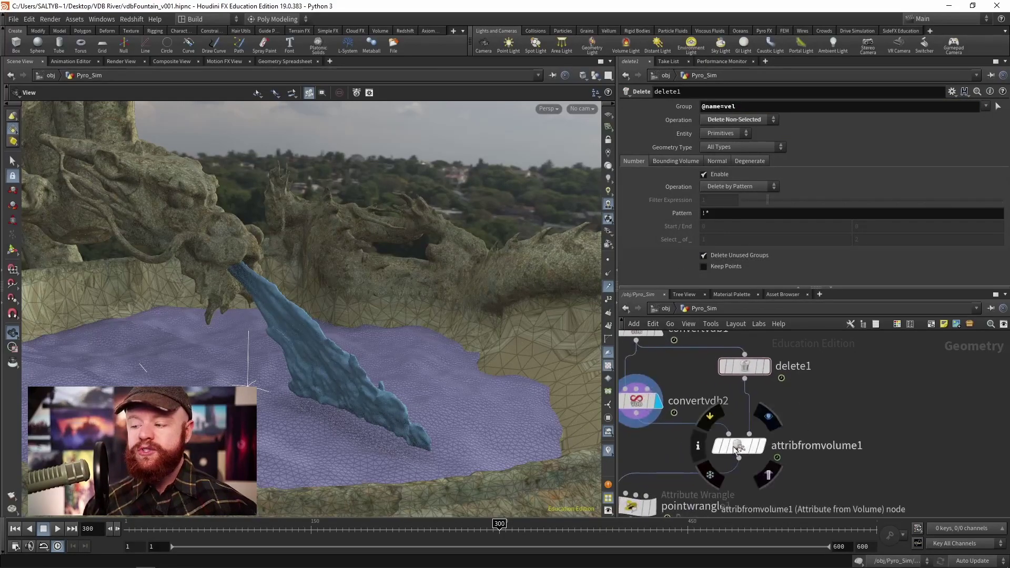
left_click(735, 446)
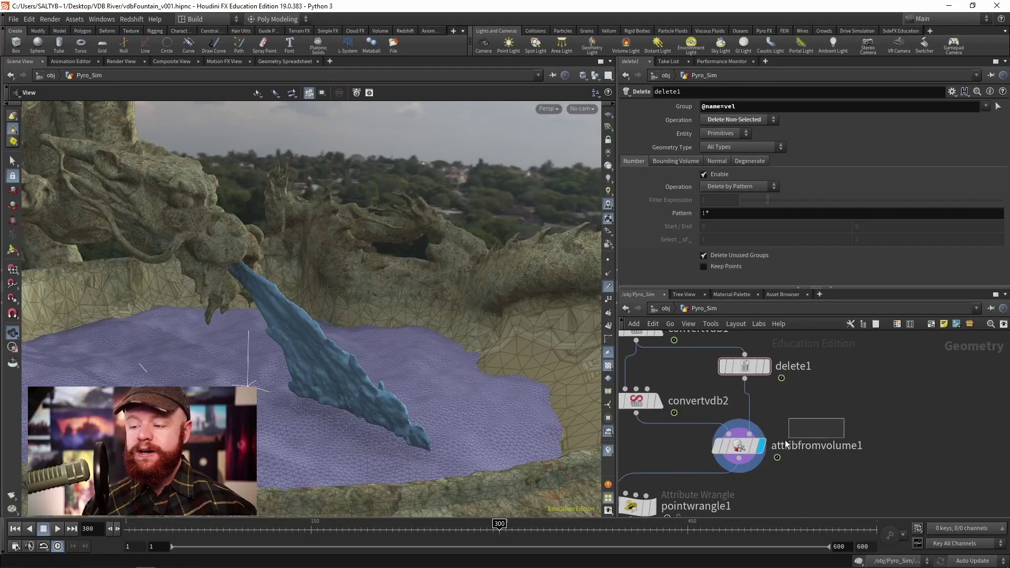
mouse_move(808, 444)
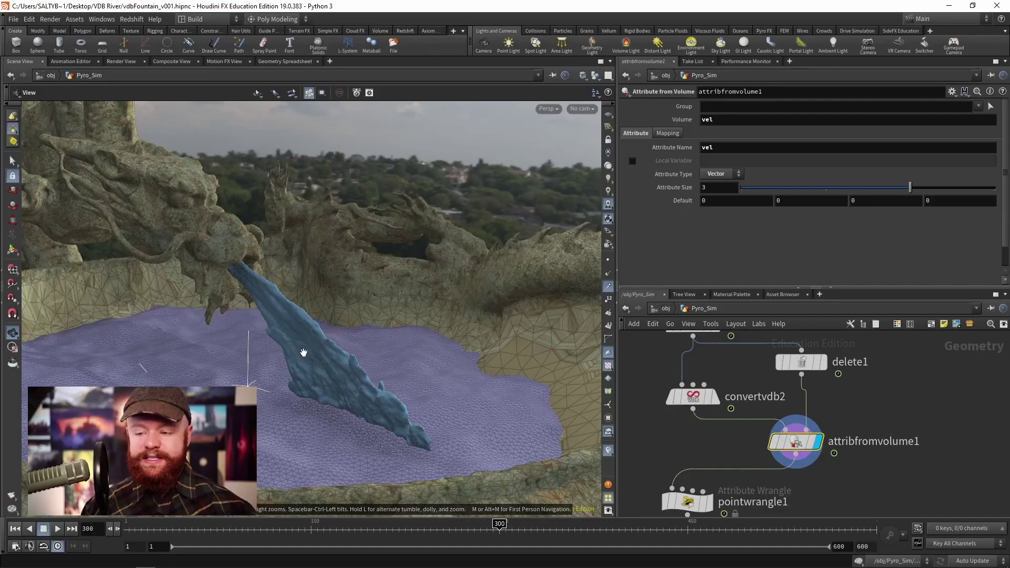
Examine pointwrangle1's code that copies velocity onto the mesh points.
scroll(303, 352, "up", 5)
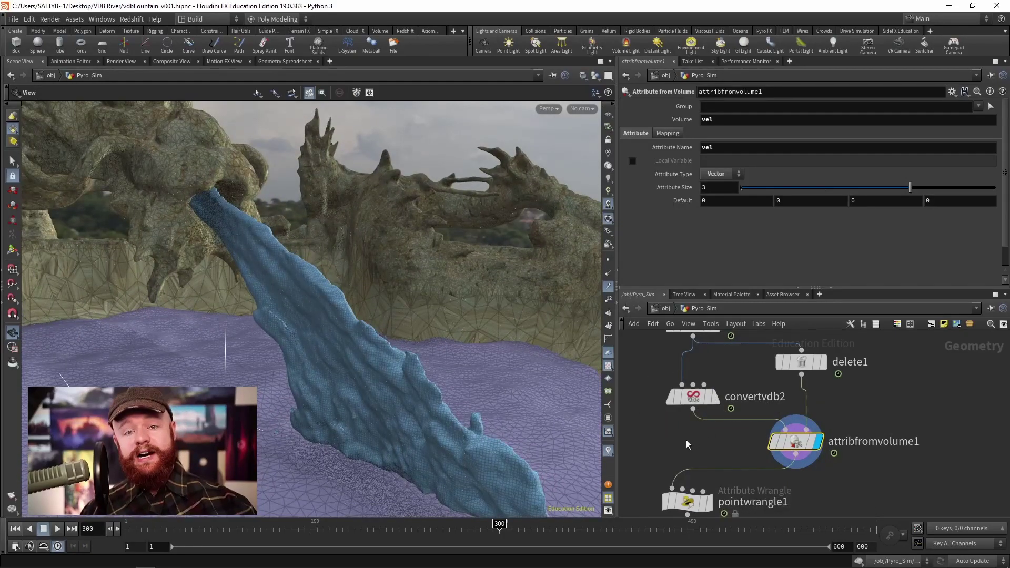
middle_click_drag(687, 445, 696, 401)
left_click(687, 501)
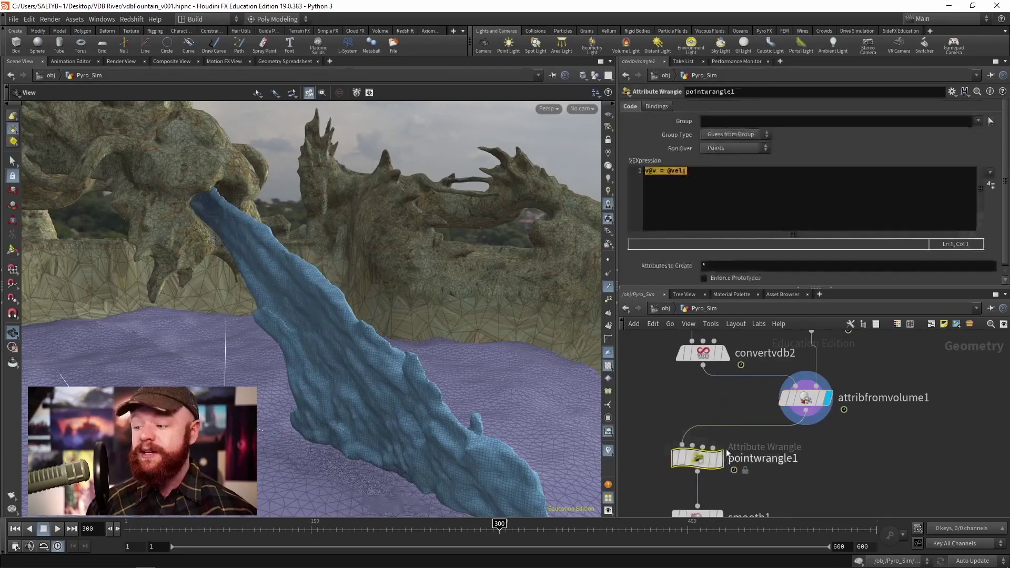
left_click(694, 190)
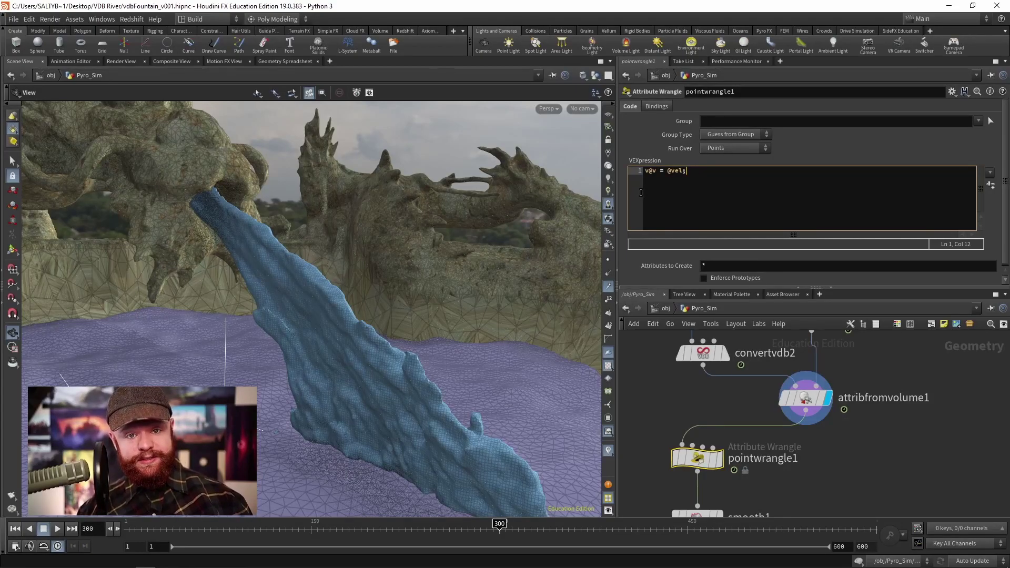
Display the mesh through smooth1, normal2 and finally clean2, then orbit to view the water.
middle_click_drag(766, 447, 760, 384)
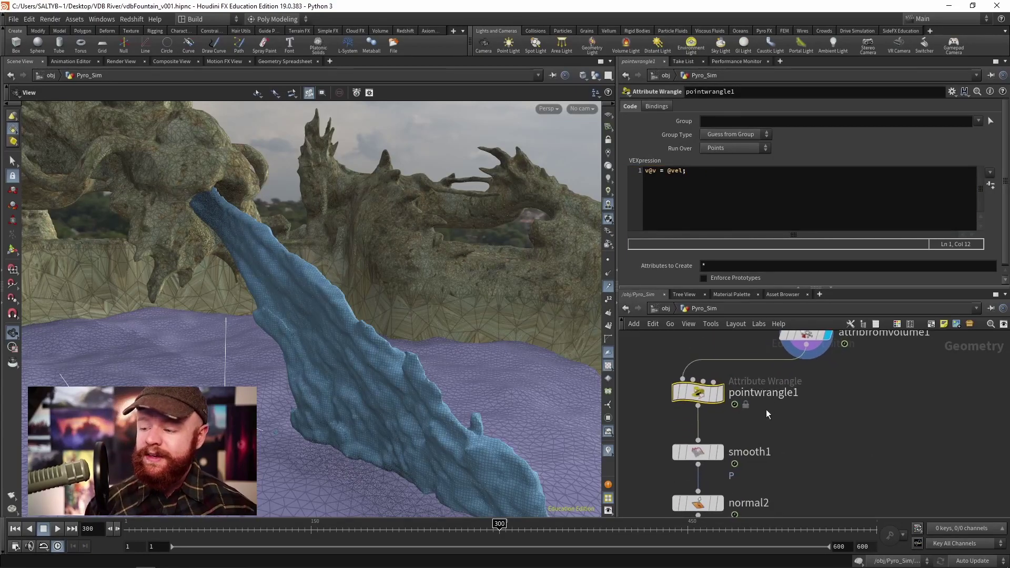
left_click(719, 450)
middle_click_drag(766, 441, 757, 399)
left_click(695, 460)
middle_click_drag(670, 371, 666, 322)
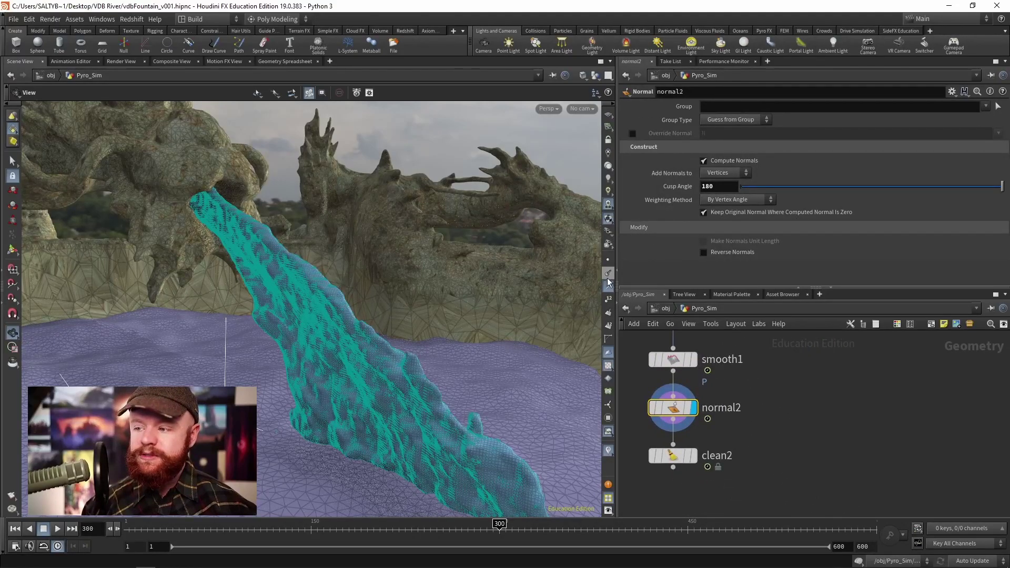
middle_click_drag(743, 449, 765, 440)
left_click(715, 445)
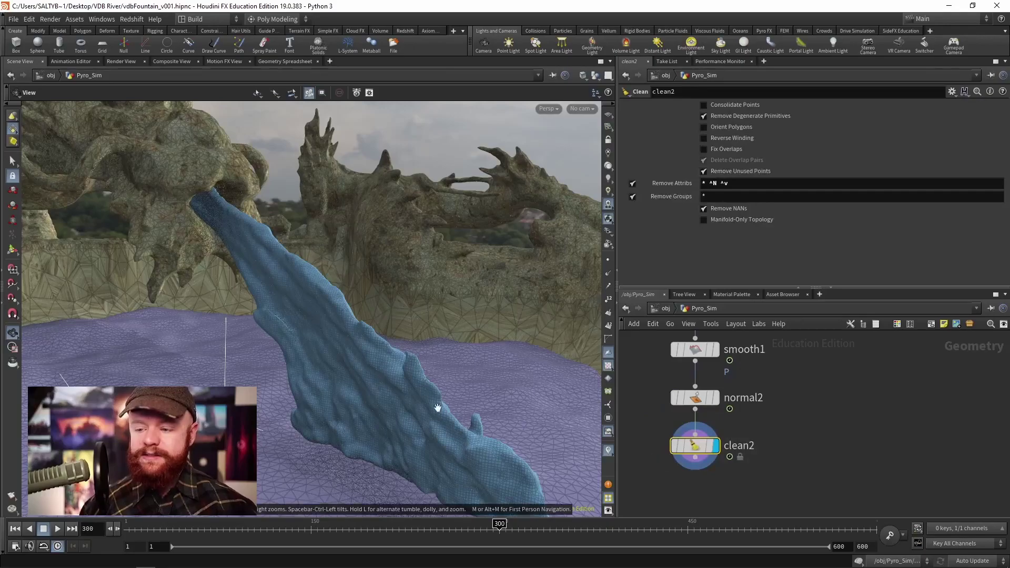
left_click_drag(303, 337, 300, 375)
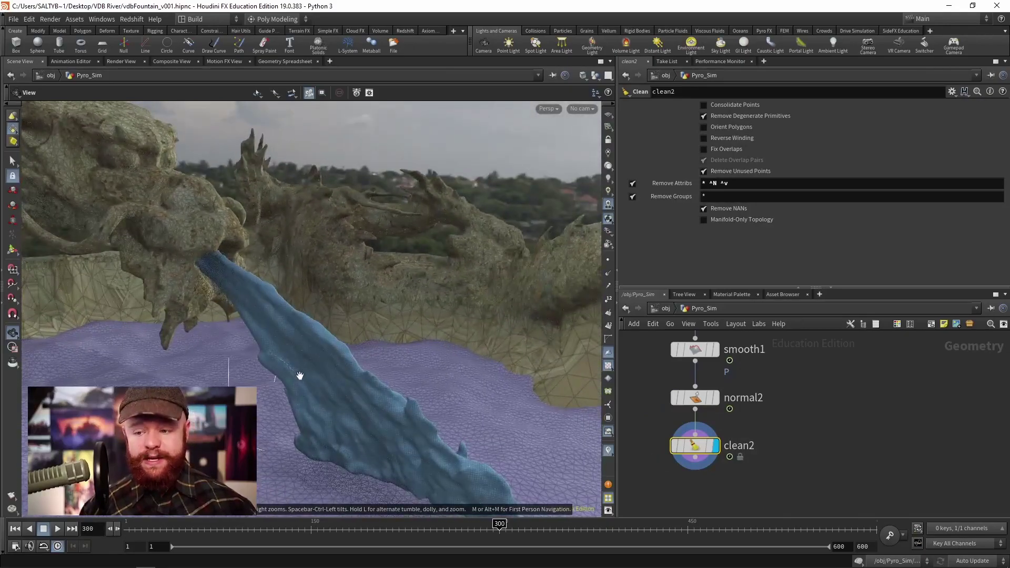